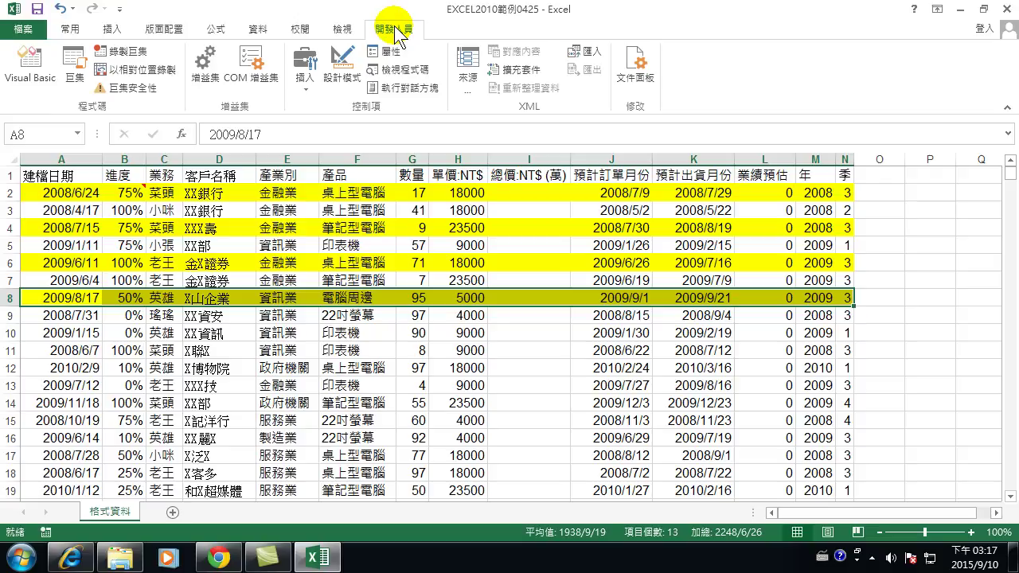
- Open the macro list and switch to the Visual Basic editor showing 巨集1's code in Module1
left_click(73, 73)
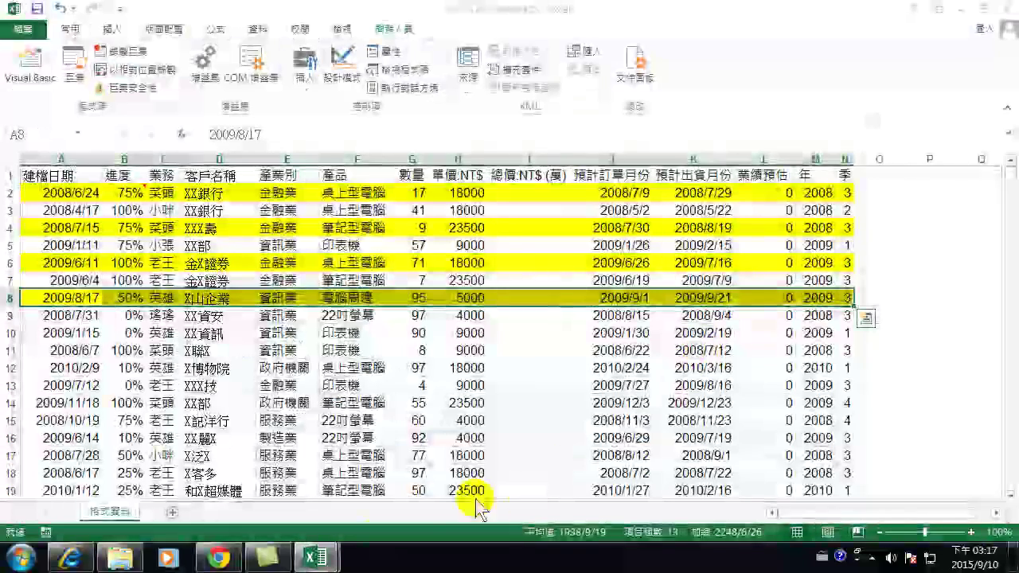
mouse_move(316, 558)
left_click(403, 481)
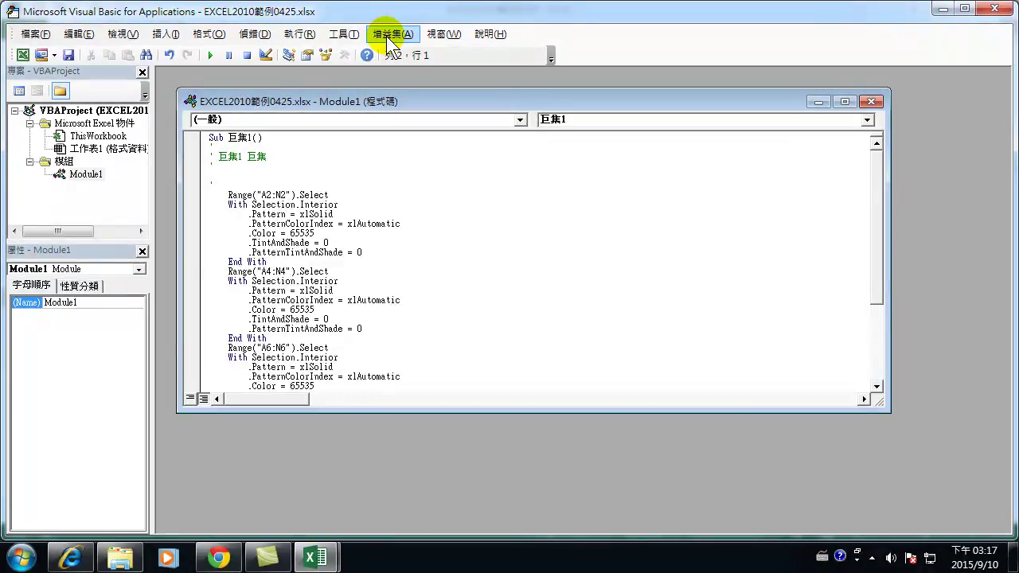
- Set the VBA editor's code font size to 16 under Options > Editor Format
left_click(356, 35)
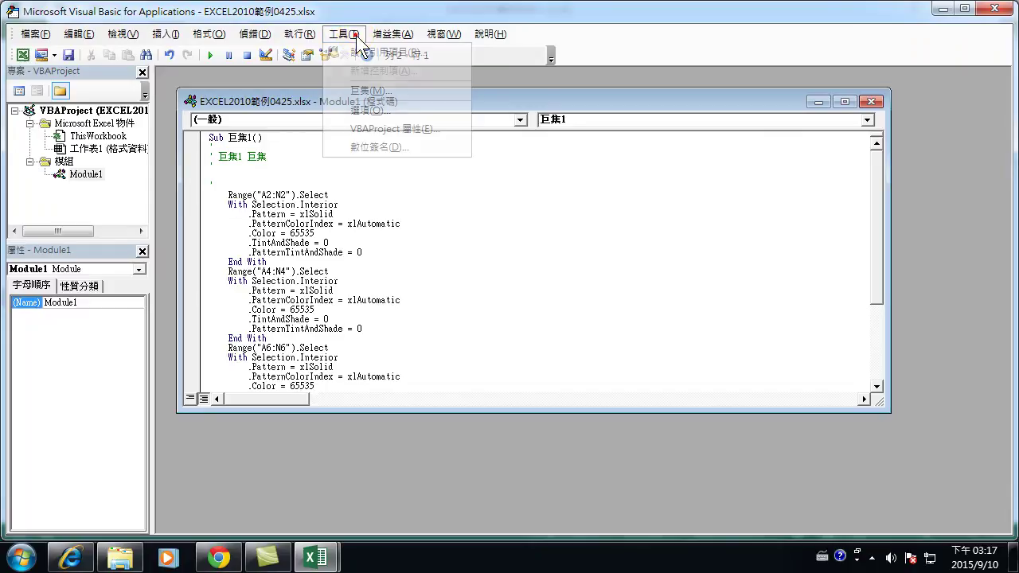
left_click(370, 109)
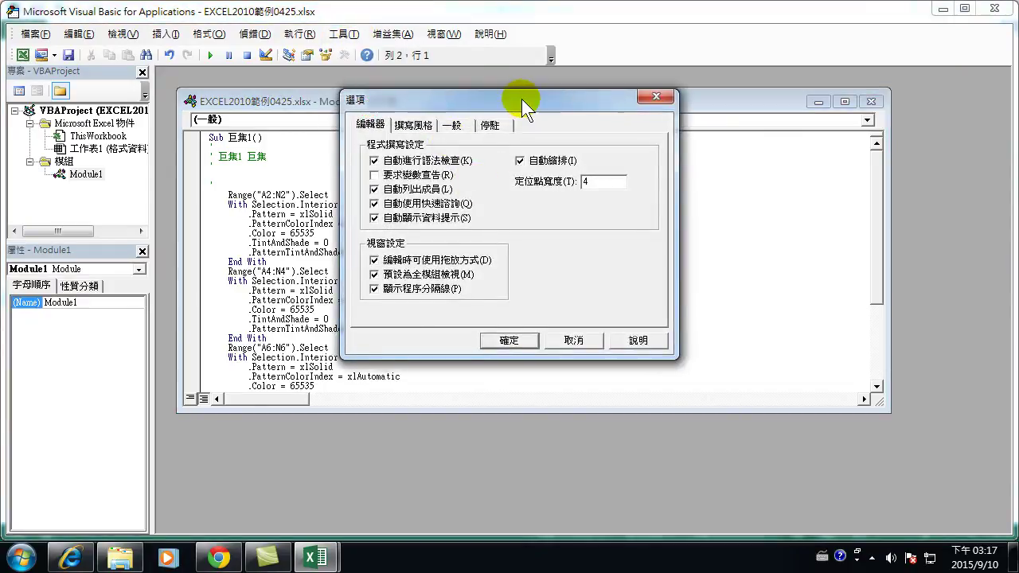
left_click_drag(521, 98, 730, 131)
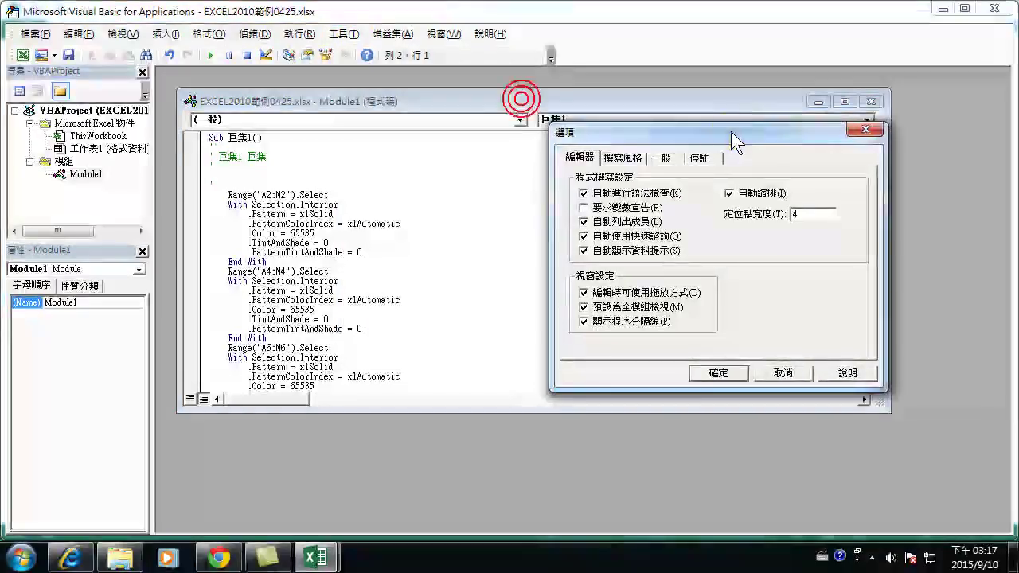
left_click(663, 157)
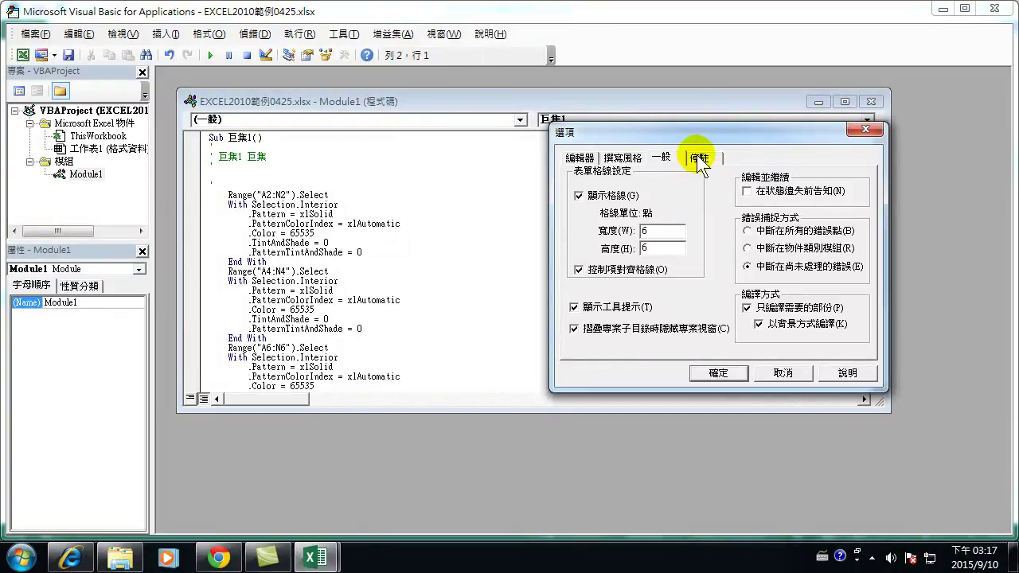
left_click(631, 155)
left_click(794, 228)
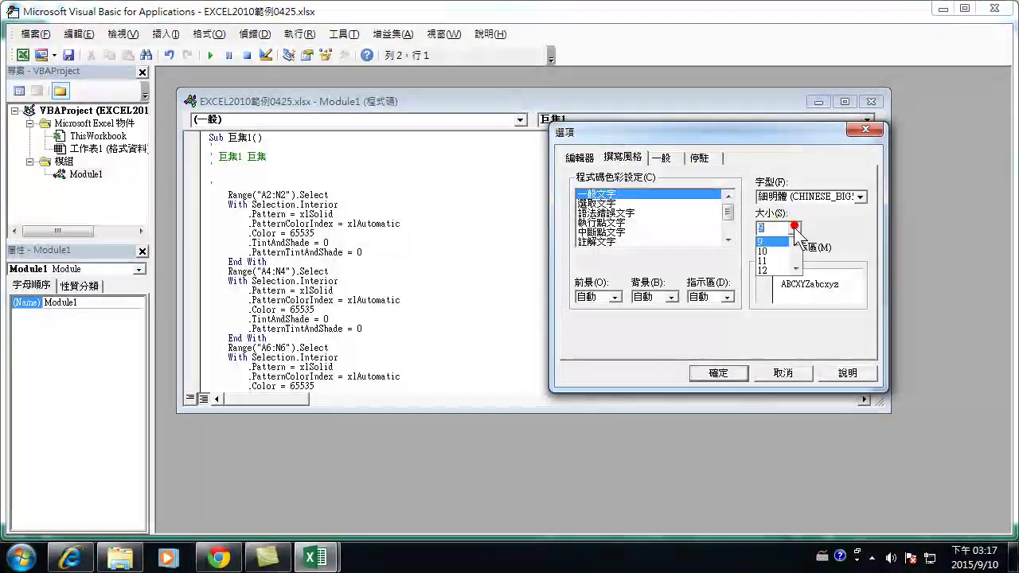
left_click(796, 270)
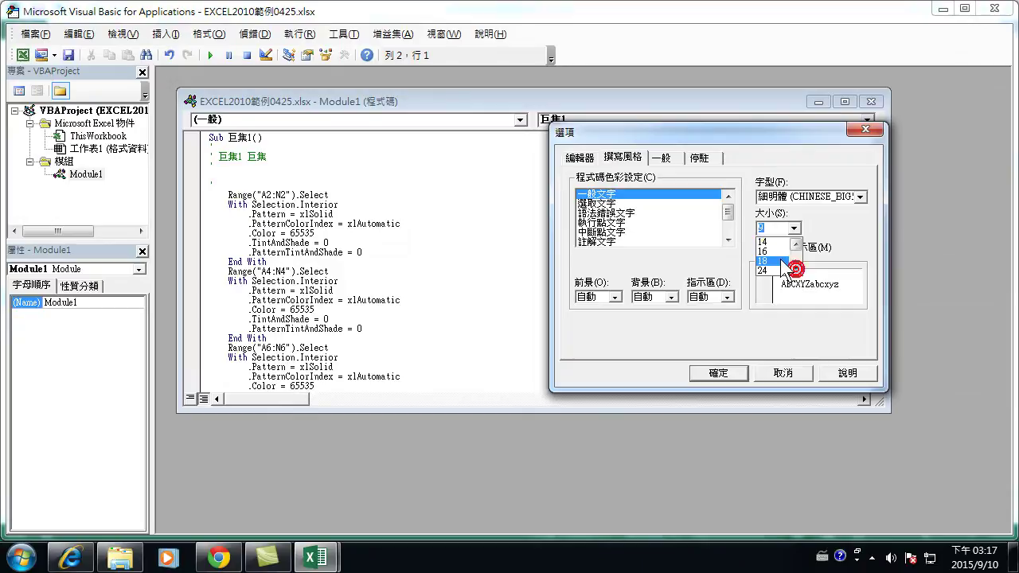
left_click(766, 270)
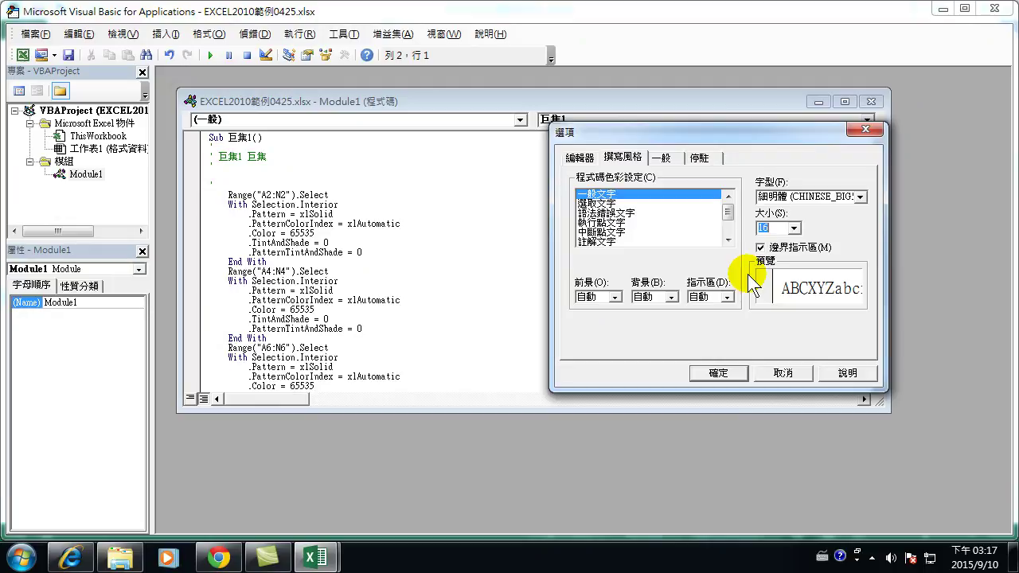
left_click(719, 374)
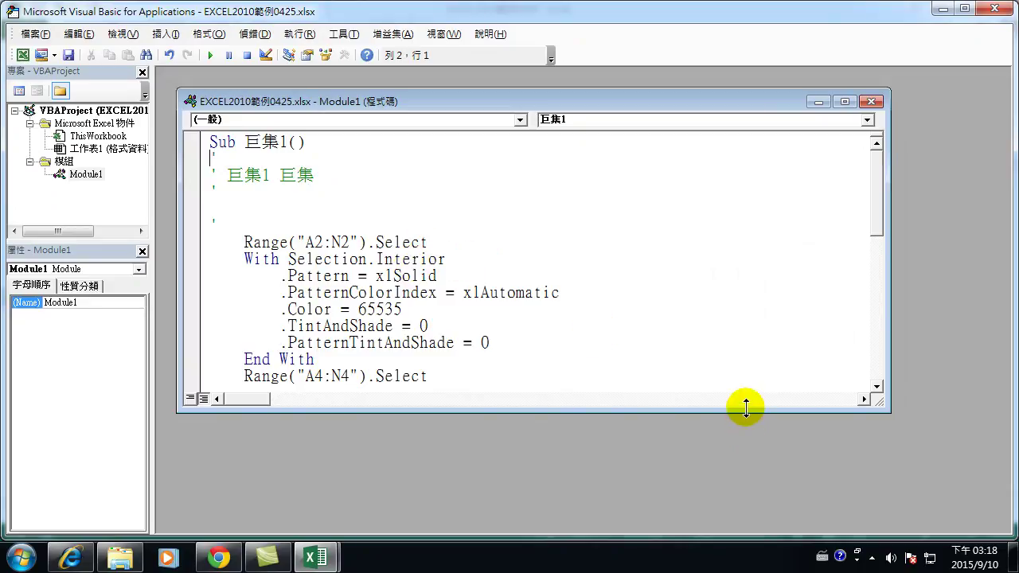
- Resize the Module1 code window taller and wider so more macro lines fit
left_click_drag(746, 408, 752, 520)
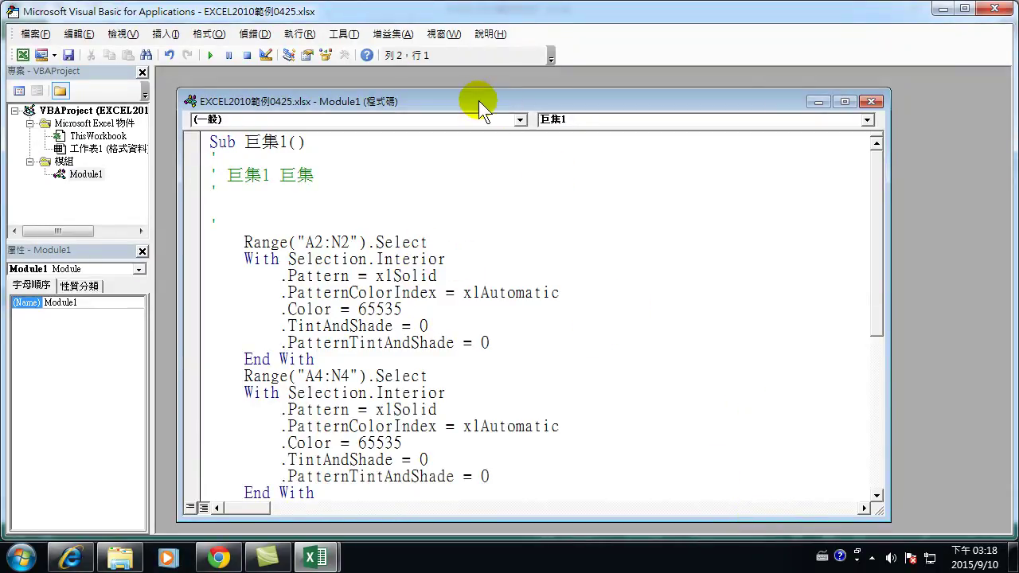
left_click_drag(478, 100, 464, 85)
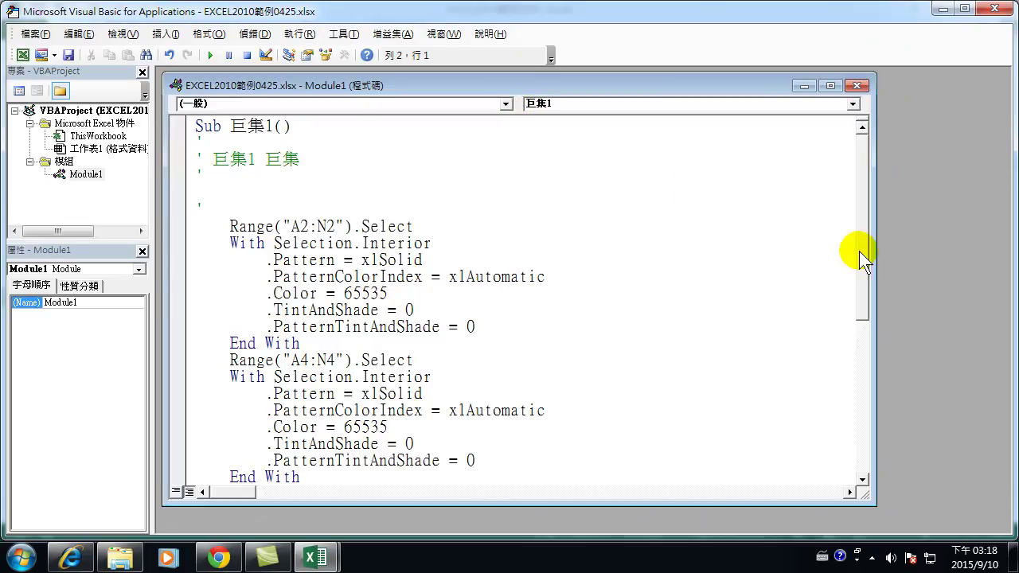
left_click_drag(877, 254, 989, 255)
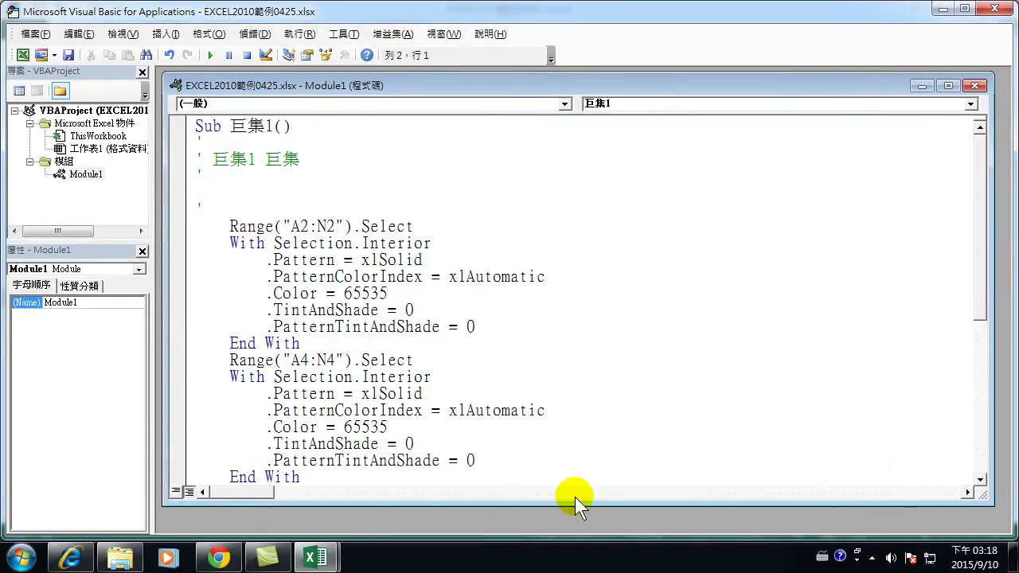
left_click_drag(576, 505, 578, 522)
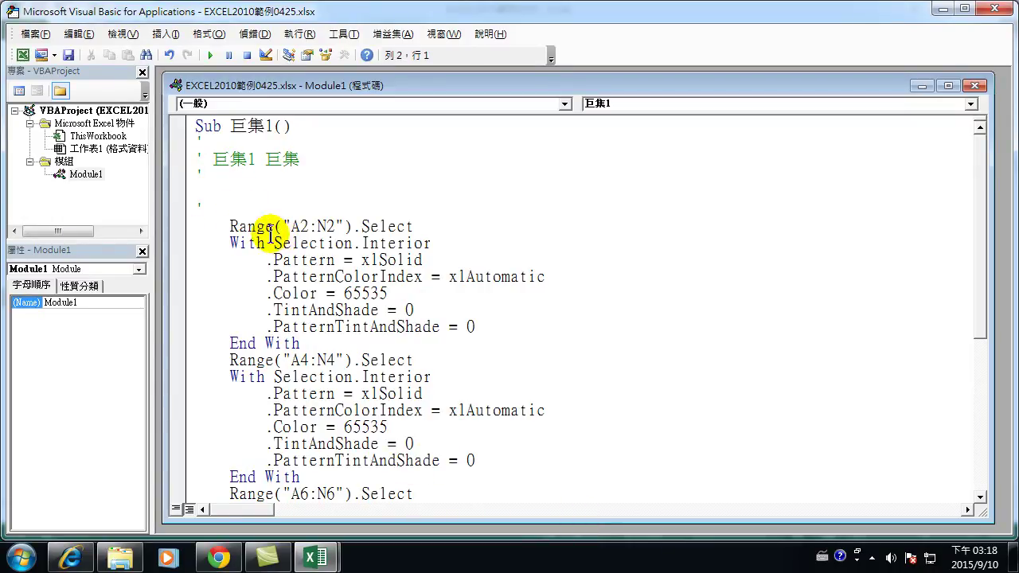
mouse_move(229, 226)
left_mouse_down()
mouse_move(319, 322)
mouse_move(301, 344)
left_mouse_up()
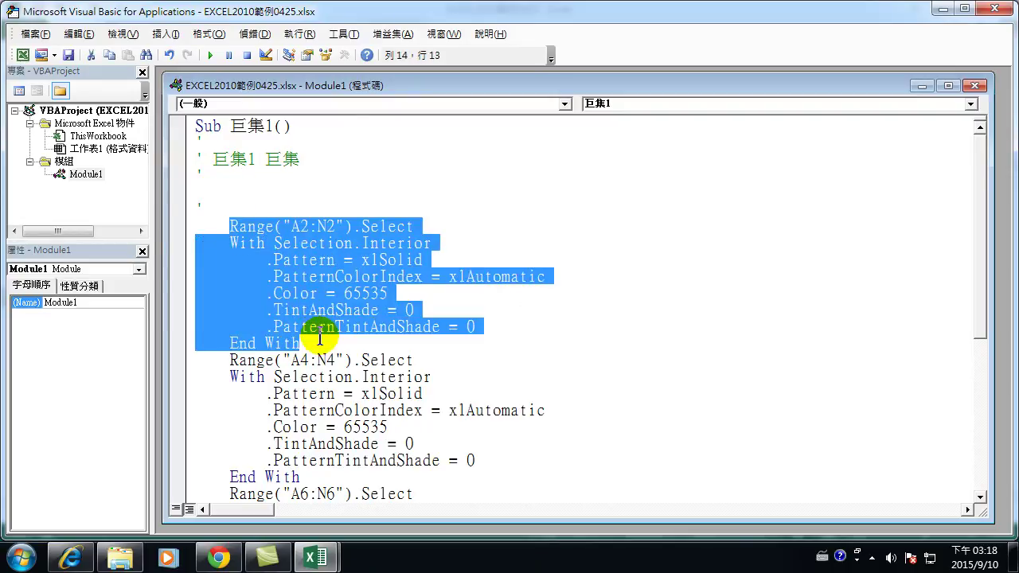
right_click(344, 268)
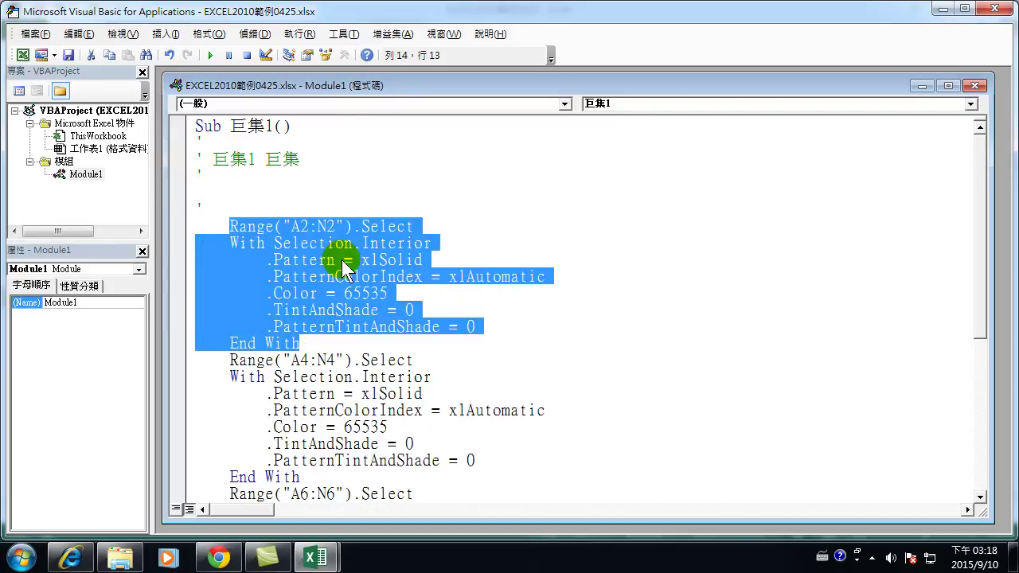
left_click(198, 126)
double_click(201, 126)
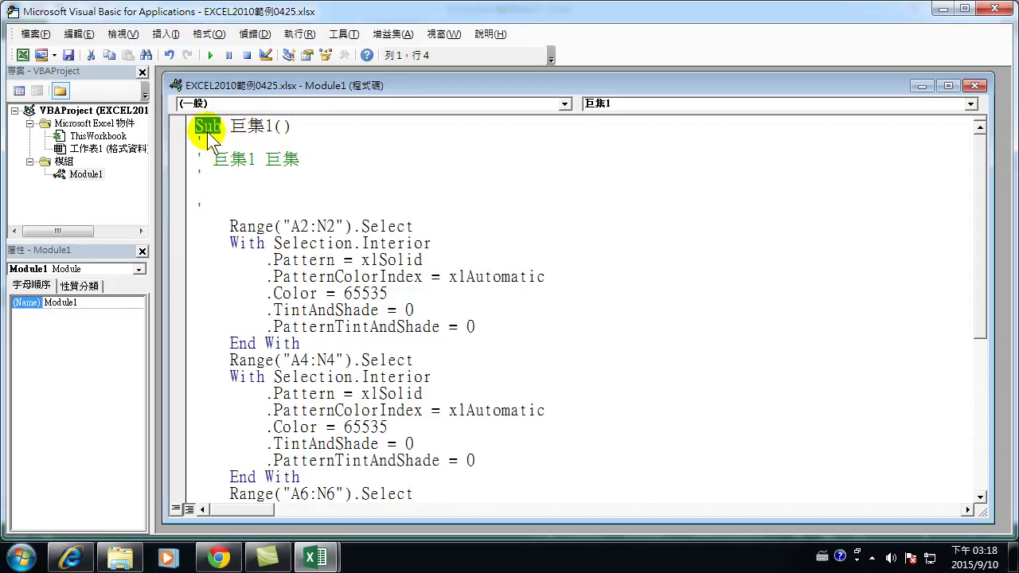
scroll(239, 227, "down", 2)
scroll(276, 357, "down", 3)
scroll(276, 402, "down", 3)
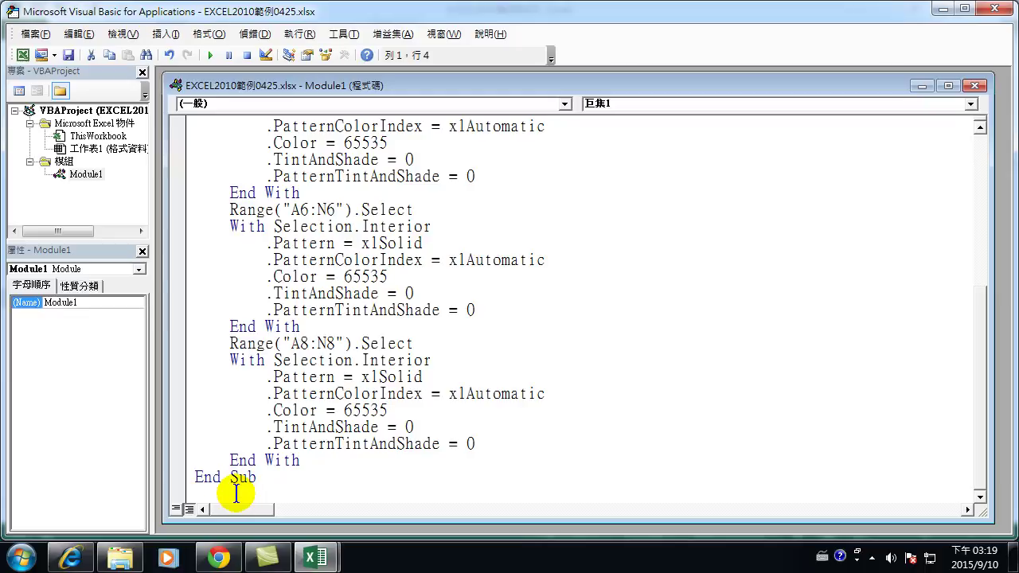
scroll(335, 399, "up", 4)
scroll(311, 382, "up", 2)
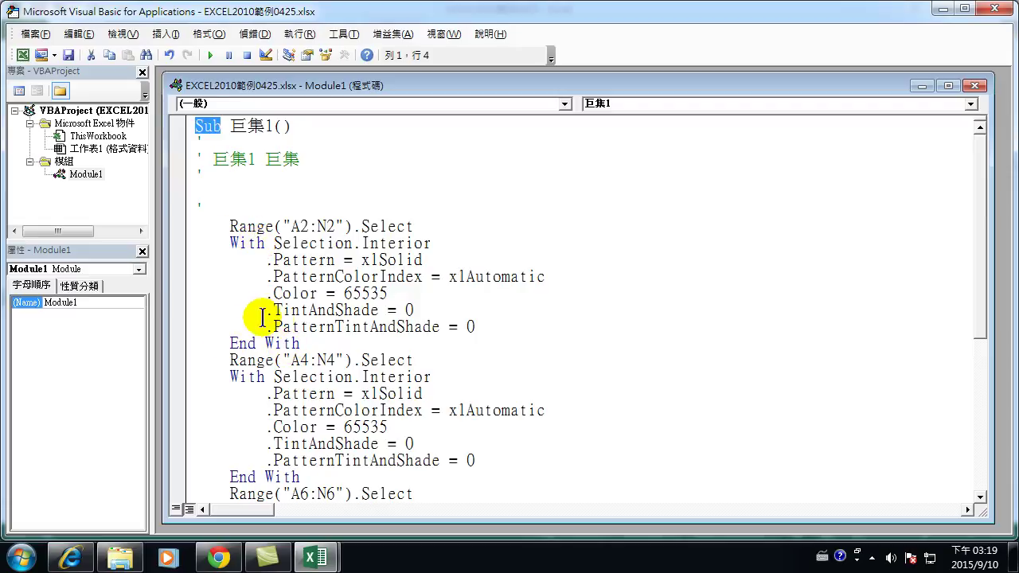
scroll(257, 326, "down", 2)
scroll(229, 259, "up", 2)
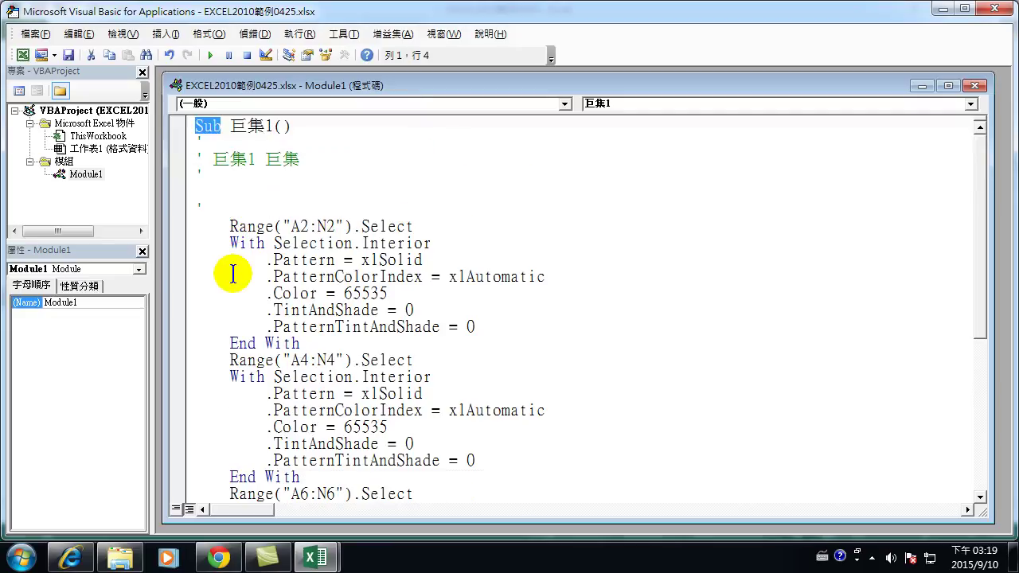
left_click_drag(229, 226, 325, 341)
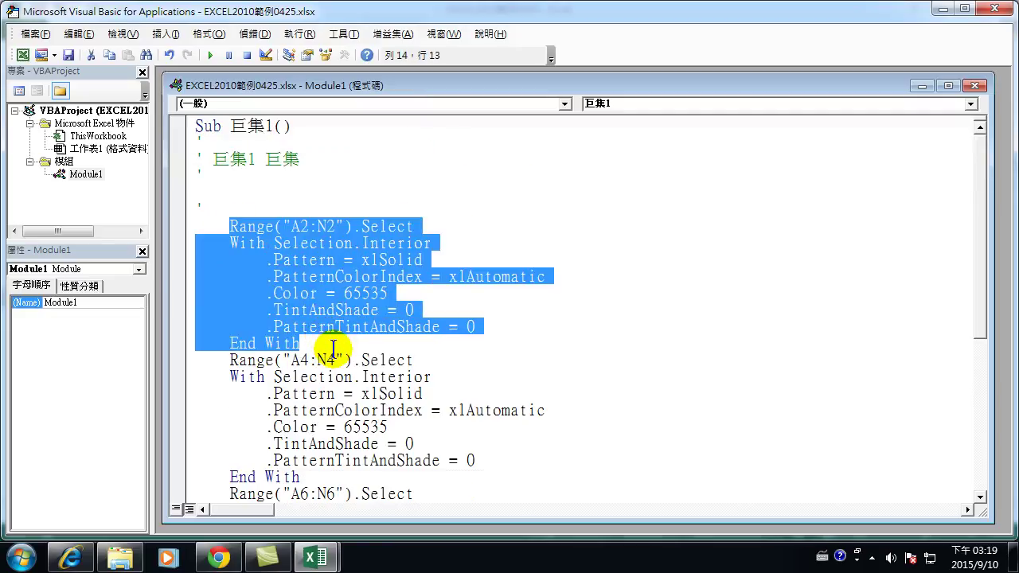
left_click(296, 260)
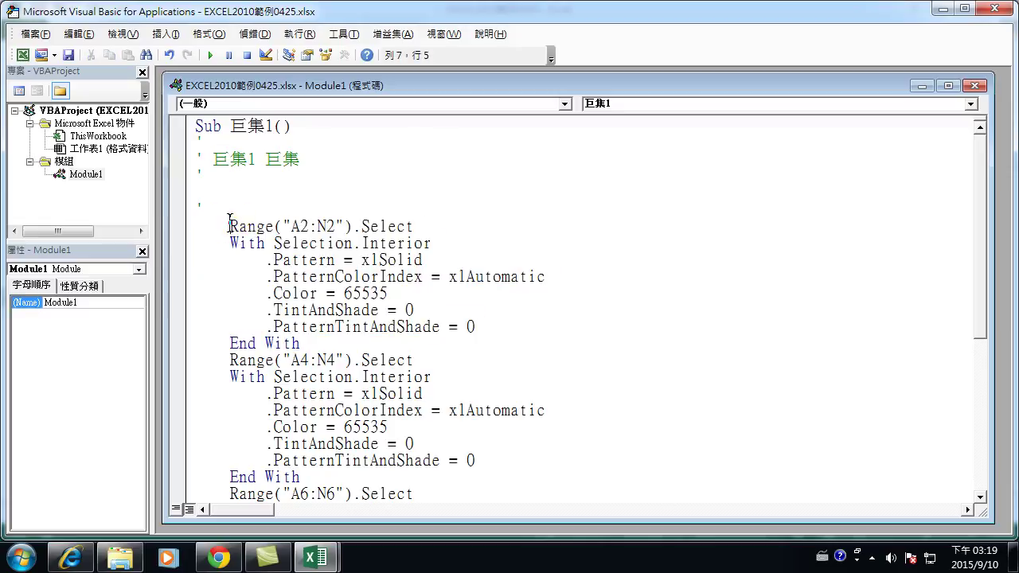
left_click_drag(229, 226, 414, 227)
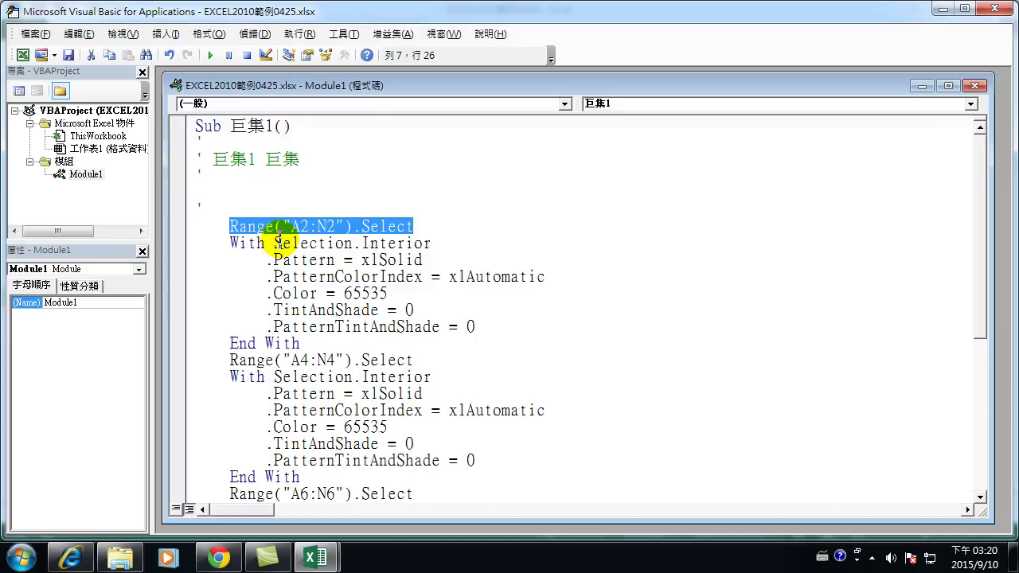
mouse_move(229, 243)
left_mouse_down()
mouse_move(306, 327)
mouse_move(351, 334)
left_mouse_up()
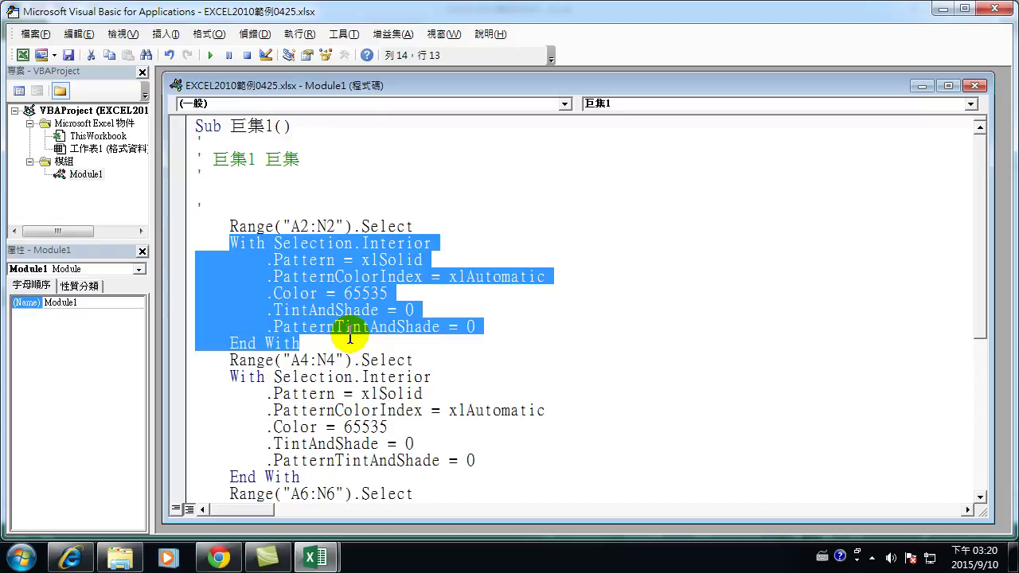
scroll(350, 336, "down", 1)
left_click_drag(229, 310, 422, 310)
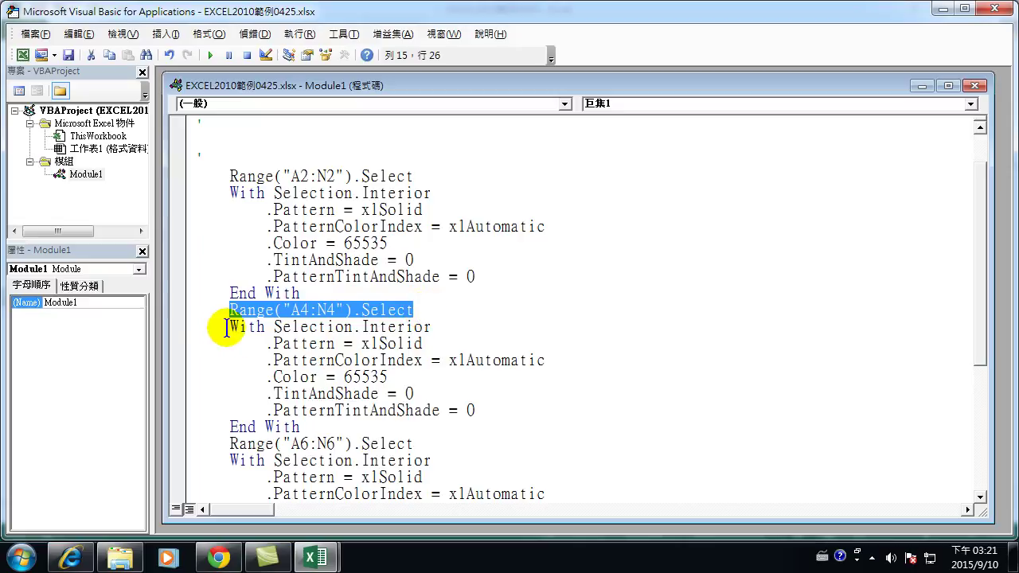
left_click_drag(196, 326, 330, 428)
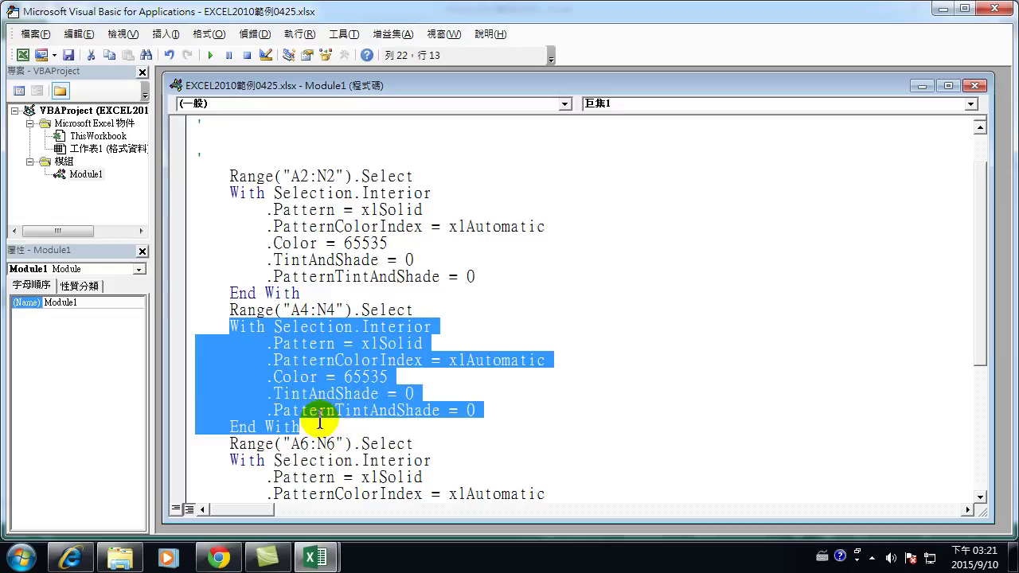
scroll(315, 422, "down", 1)
scroll(303, 418, "down", 2)
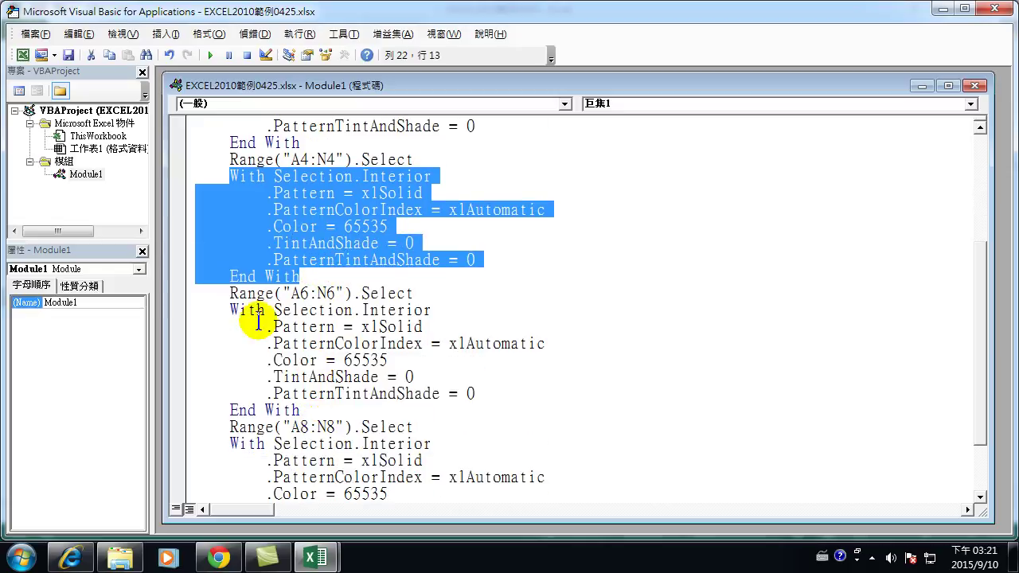
left_click(229, 293)
left_click_drag(229, 294, 472, 300)
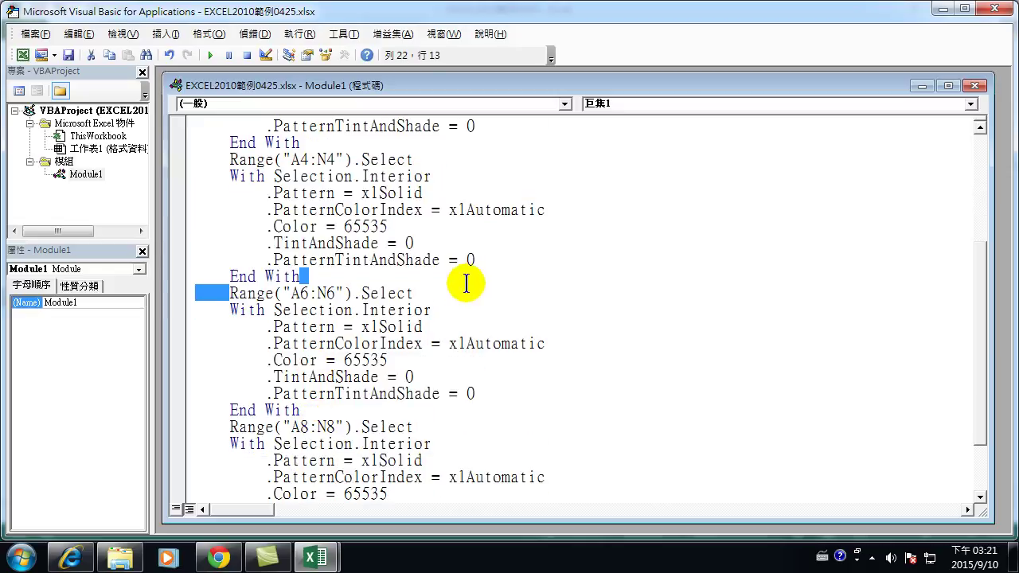
left_click_drag(229, 307, 362, 411)
scroll(361, 411, "down", 2)
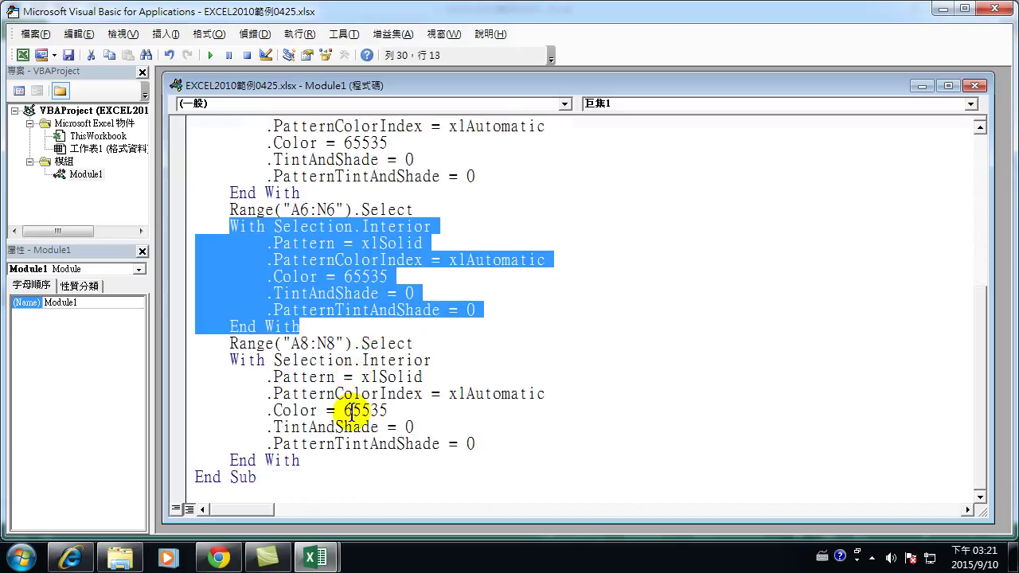
left_click_drag(229, 343, 445, 344)
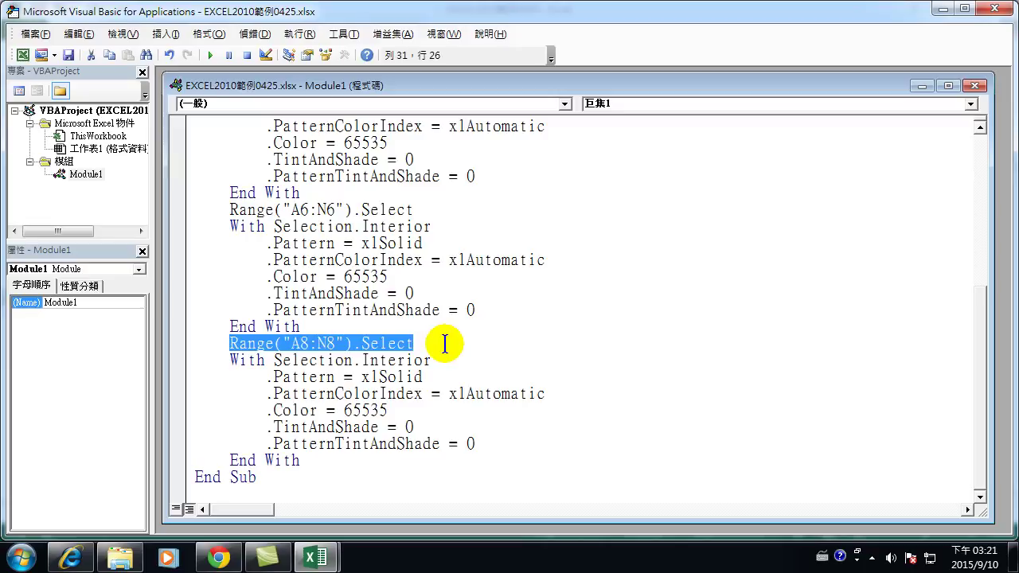
left_click_drag(229, 360, 325, 460)
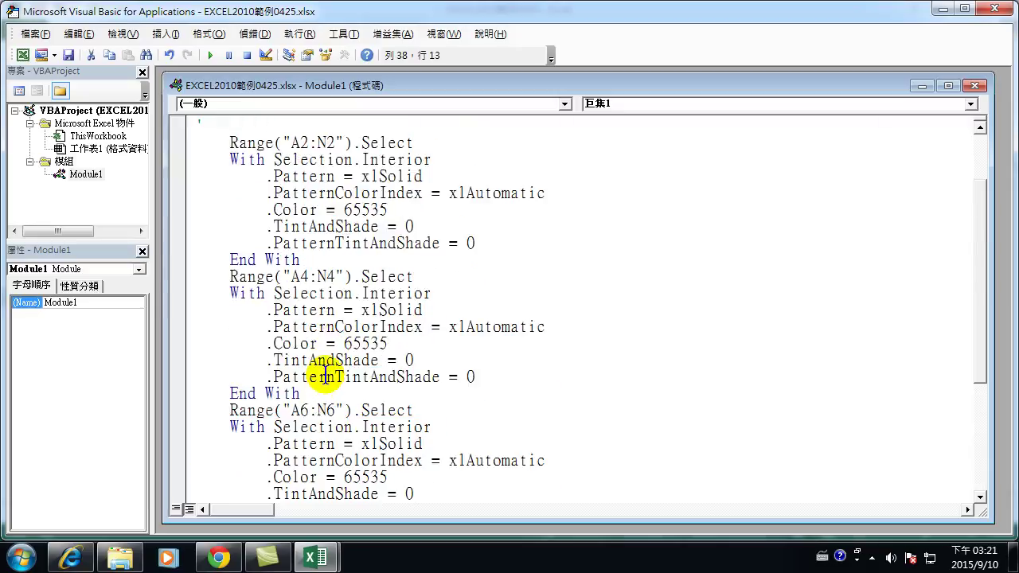
scroll(269, 371, "up", 6)
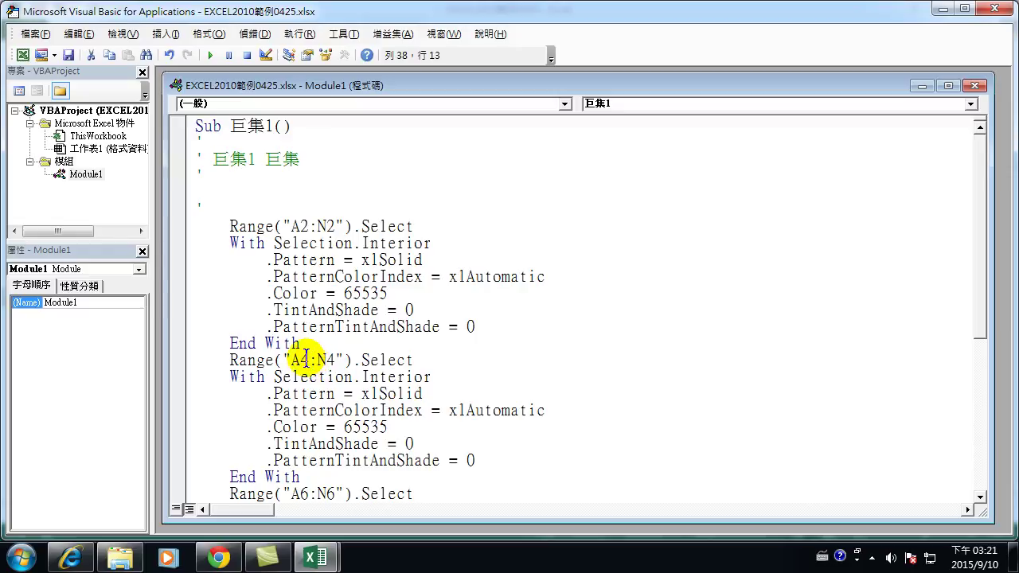
left_click_drag(231, 378, 326, 476)
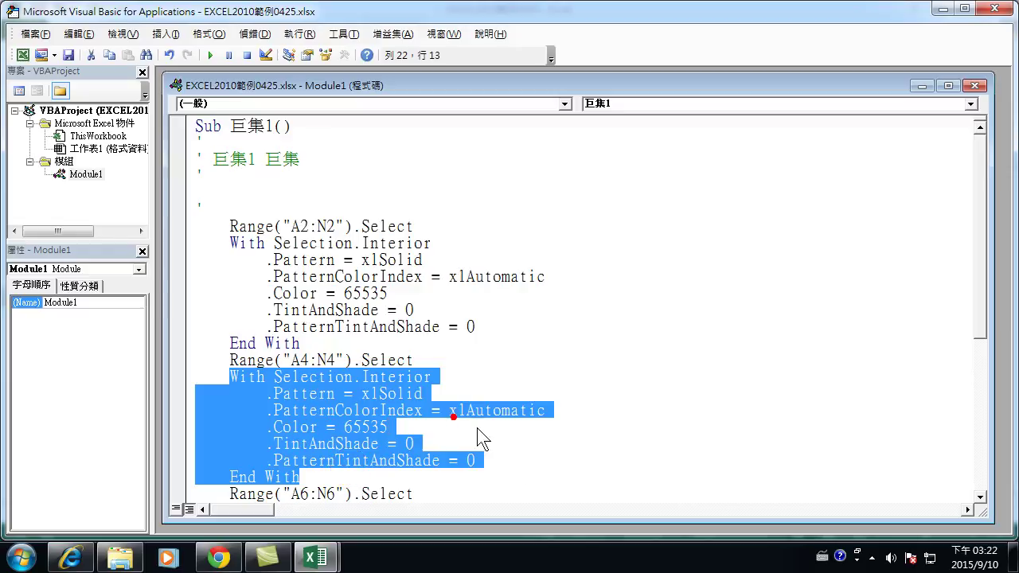
- Insert blank lines after the last End With at the end of the macro
scroll(509, 469, "down", 6)
left_click(360, 410)
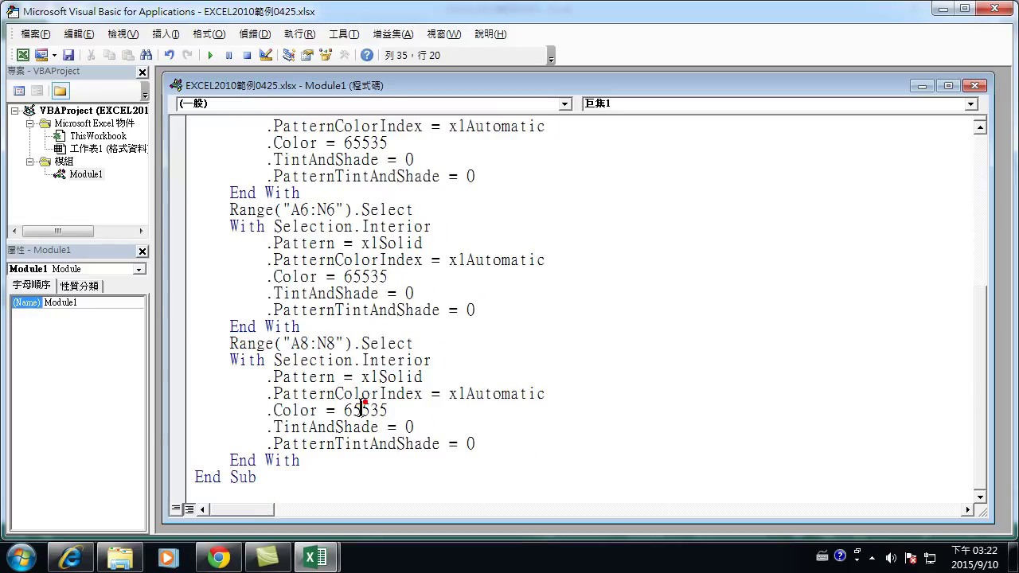
left_click(297, 460)
key("Return")
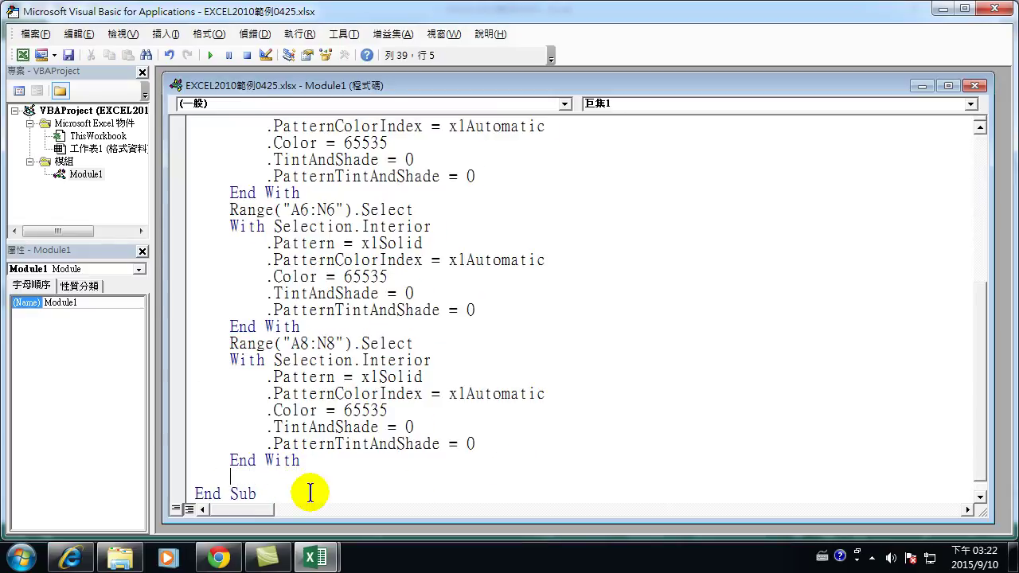
key("Return")
key("Return")
key("Return")
key("Return")
key("Return")
key("Return")
key("Return")
key("Return")
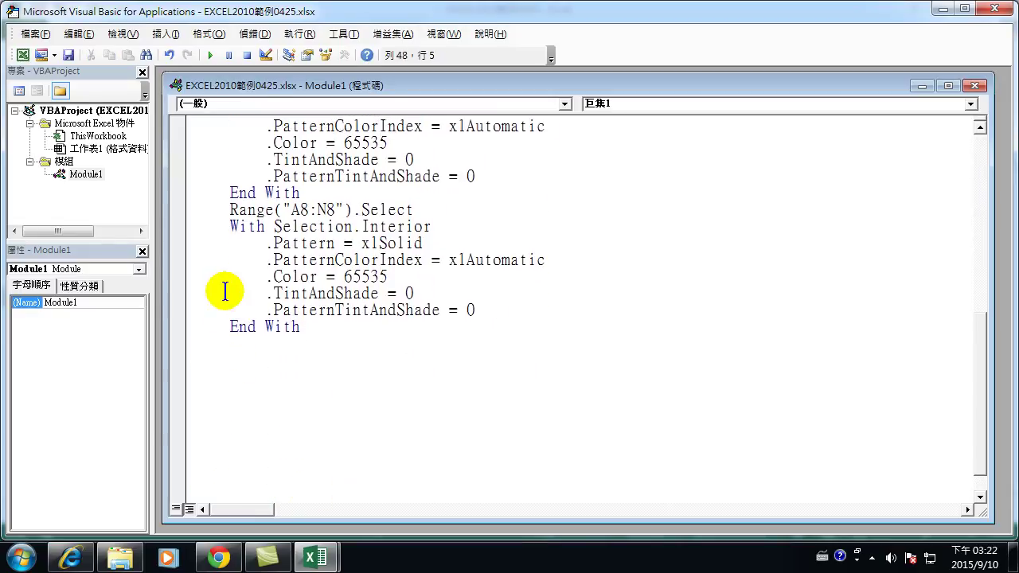
- Duplicate the Range("A8:N8") fill block below and change its range to A10:N10
left_click_drag(230, 211, 359, 323)
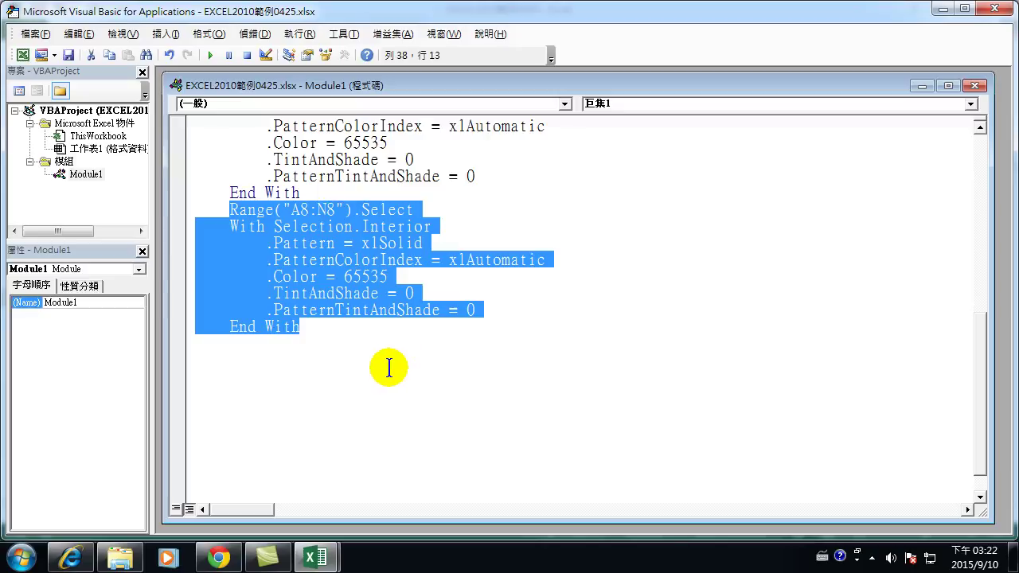
left_click(323, 338)
type("Range(\"A8:N8\").Select     With Selection.Interior         .Pattern = xlSolid         .PatternColorIndex = xlAutomatic         .Color = 65535         .TintAndShade = 0         .PatternTintAndShade = 0     End With")
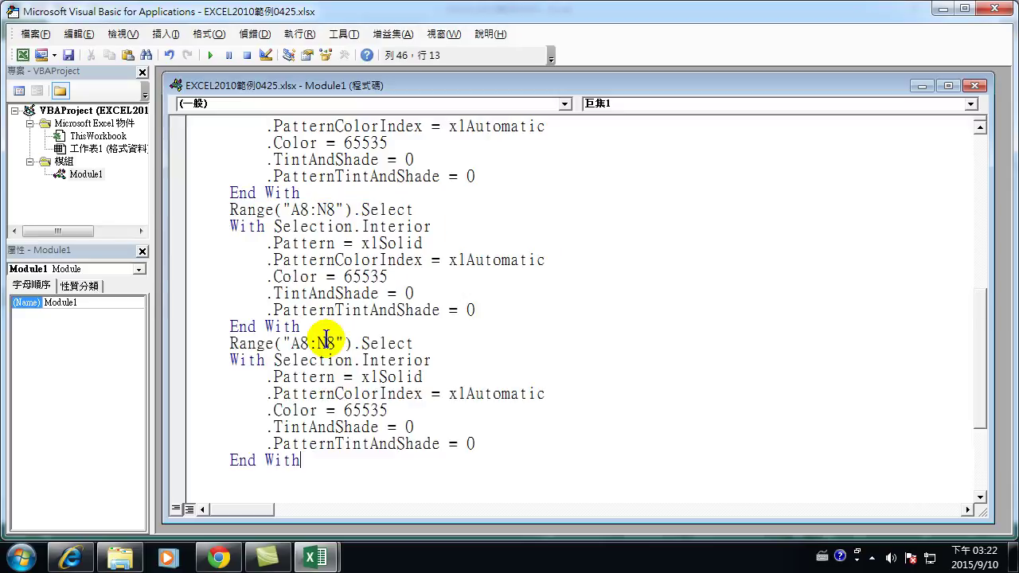
double_click(301, 343)
type("A10")
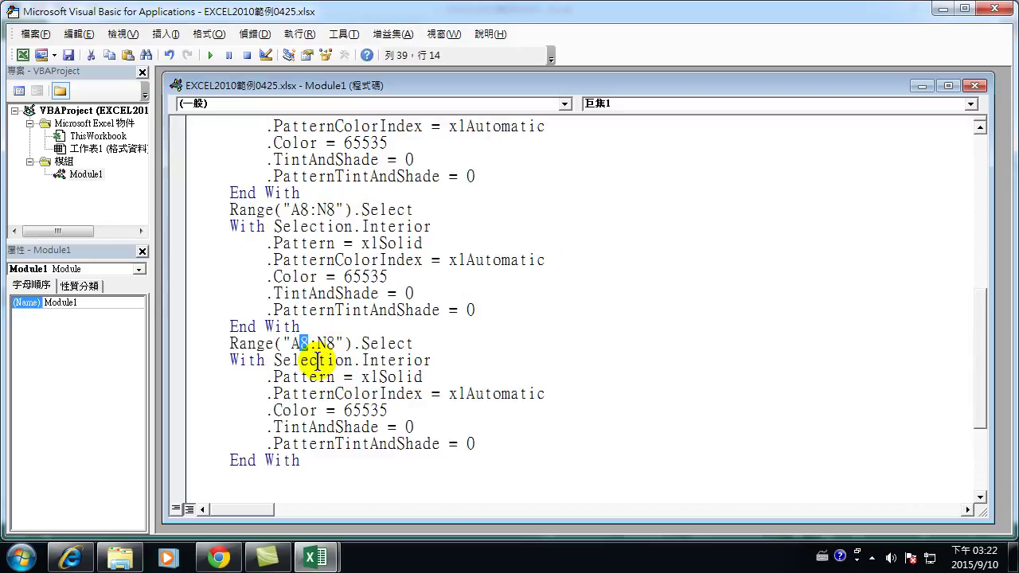
left_click_drag(335, 344, 344, 343)
type("10")
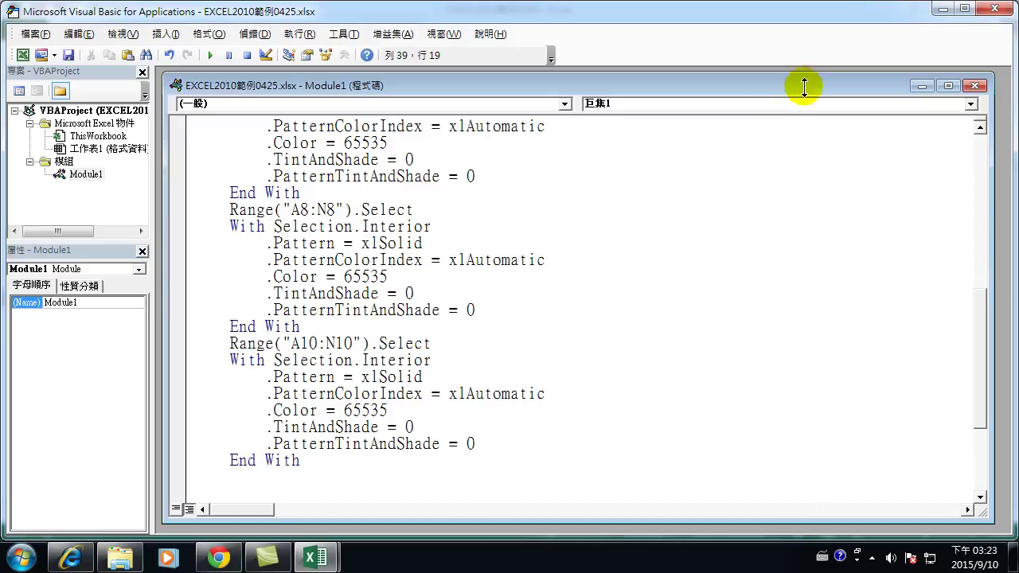
- Close the VBA editor and apply No Fill to table rows 2–13 (A2:N13)
left_click(1001, 10)
left_click(268, 313)
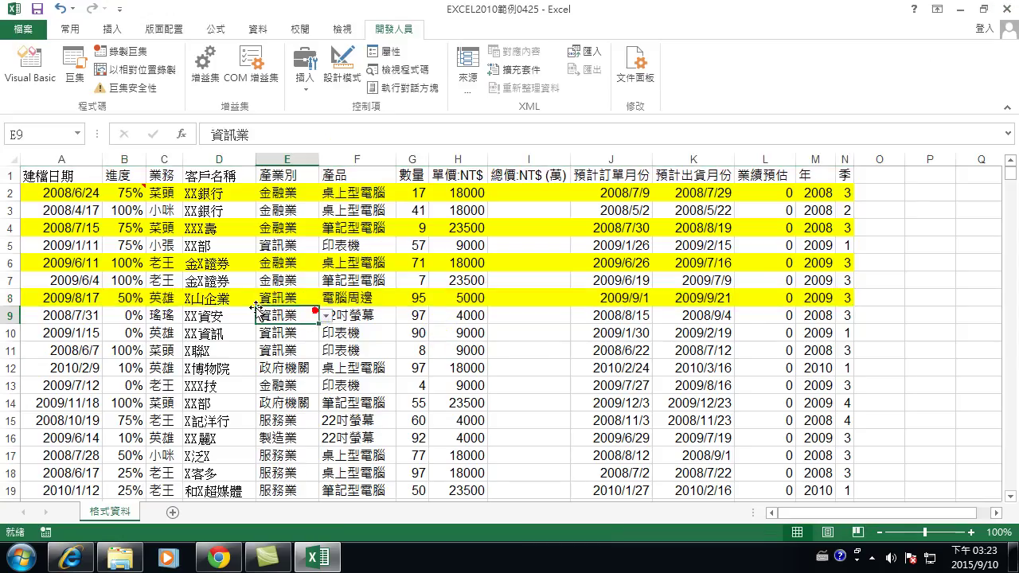
mouse_move(40, 385)
left_mouse_down()
mouse_move(739, 209)
mouse_move(846, 193)
left_mouse_up()
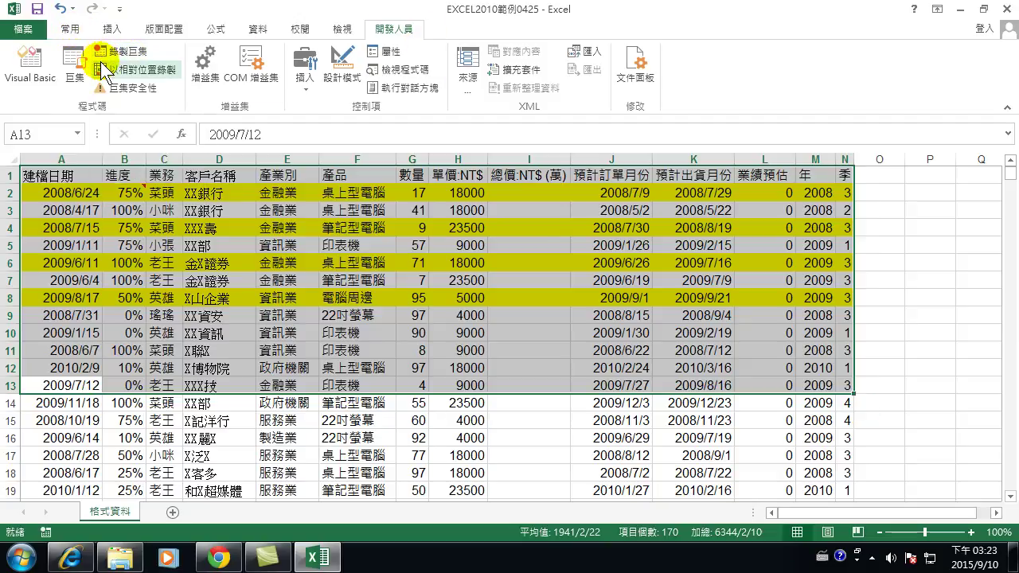
left_click(71, 28)
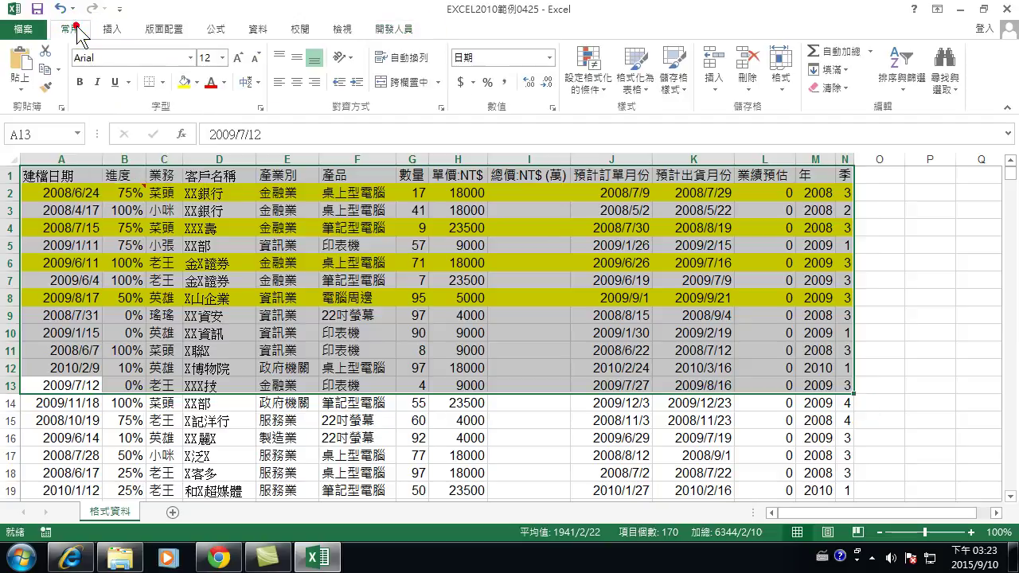
left_click(196, 82)
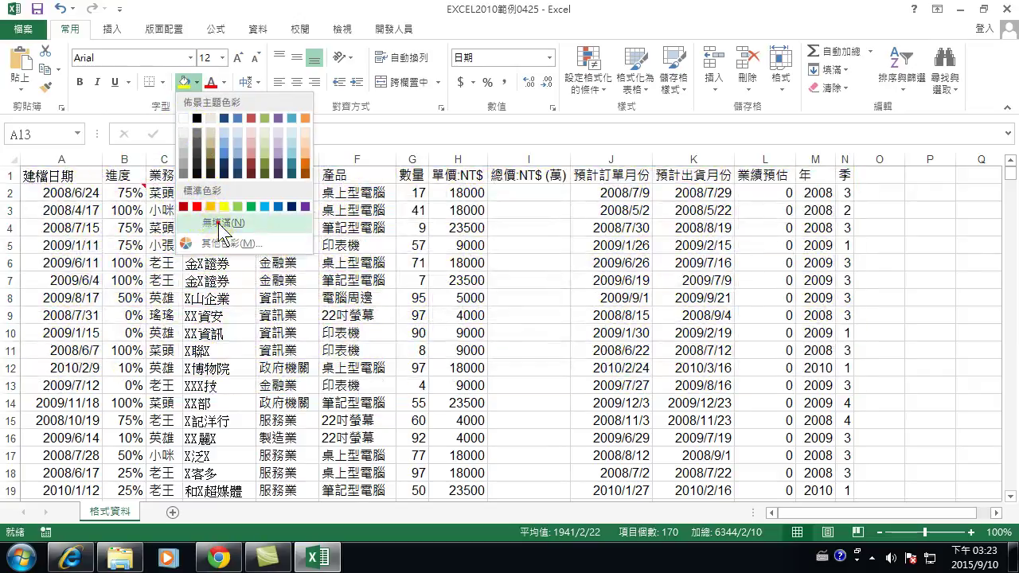
left_click(219, 223)
left_click(300, 259)
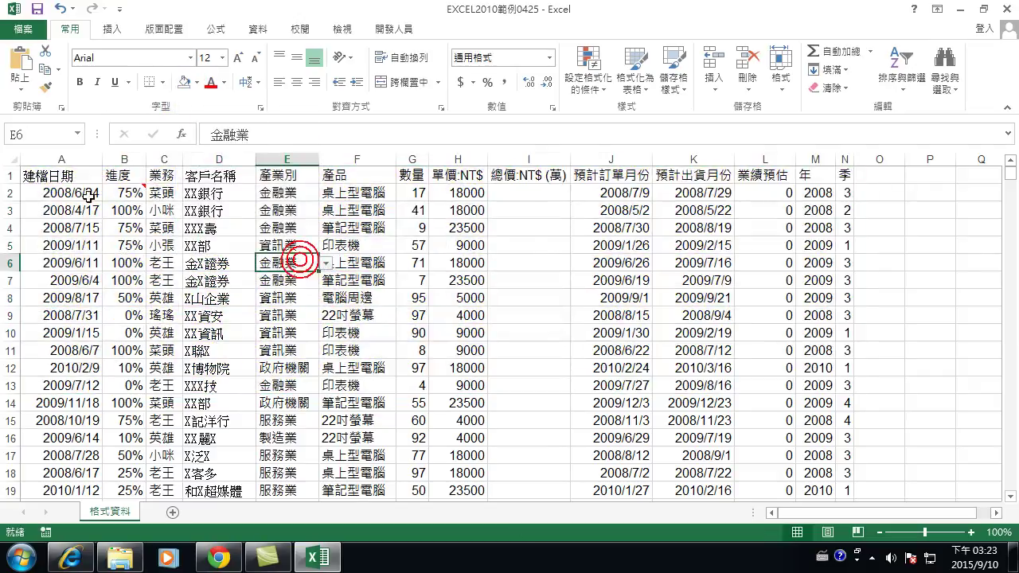
left_click(263, 354)
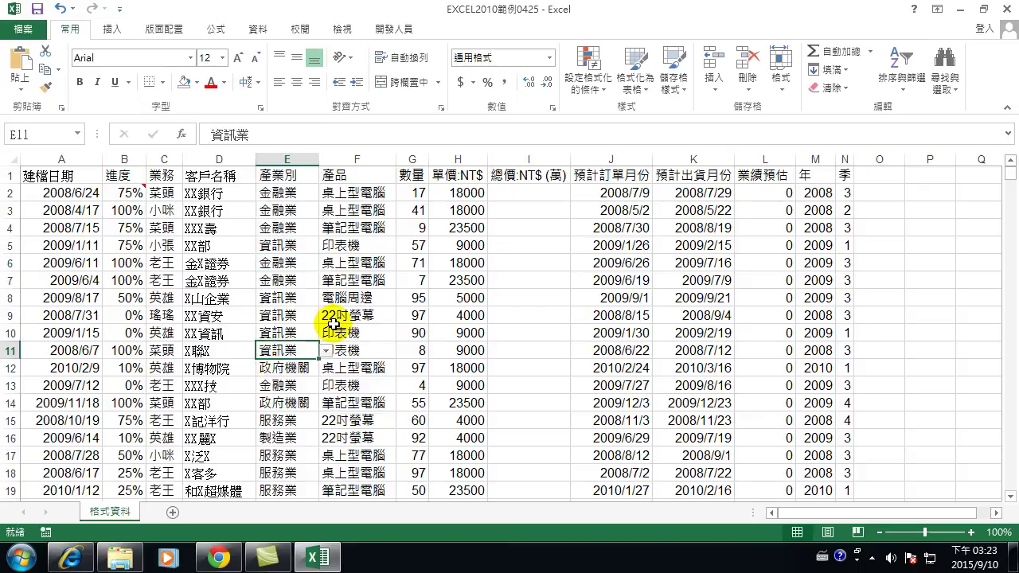
left_click(394, 28)
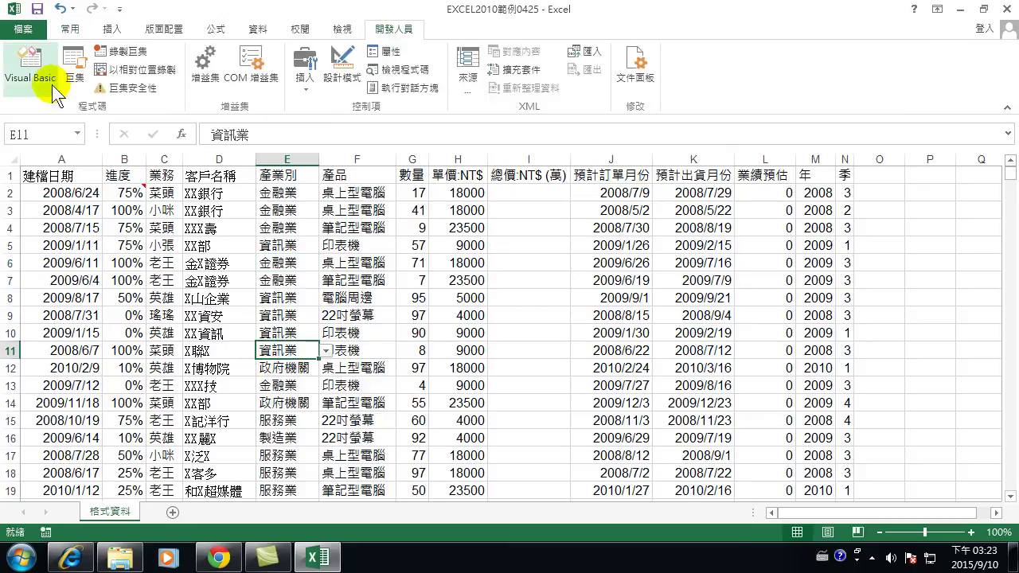
- Run the edited 巨集1 macro to shade rows 2, 4, 6, 8 and 10 yellow
left_click(73, 60)
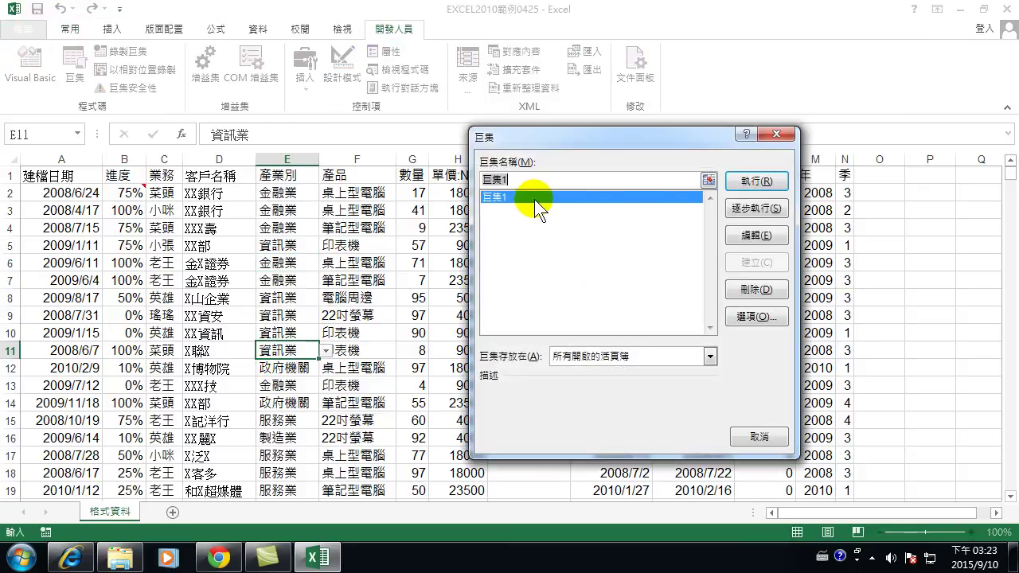
left_click(757, 181)
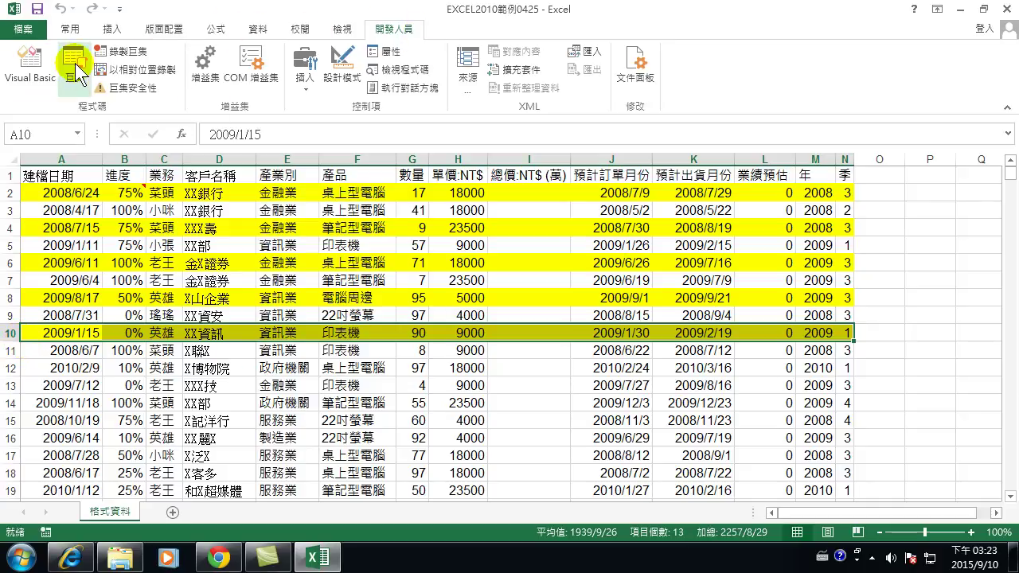
left_click(70, 28)
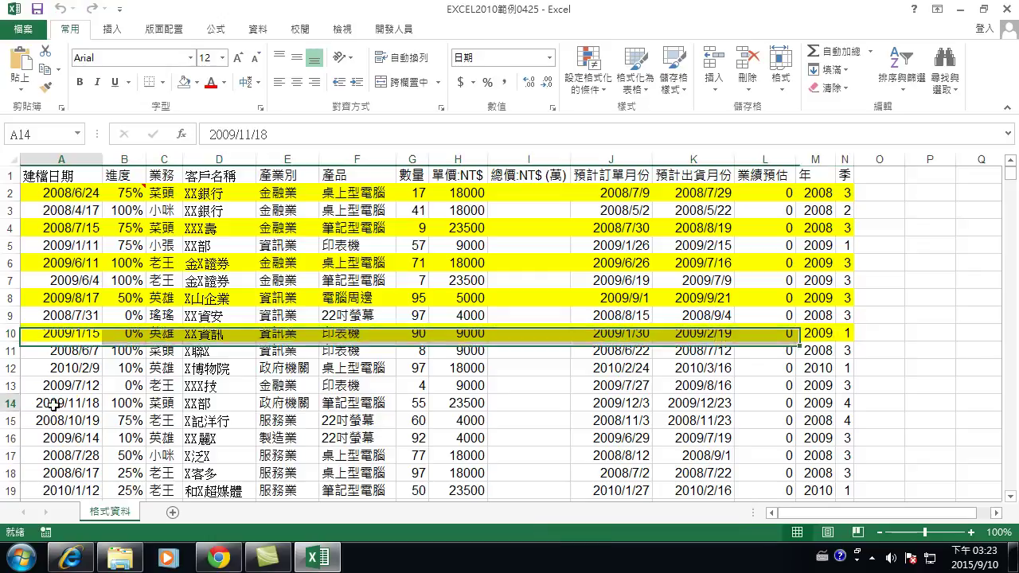
- Select A1:Q14 and set its fill colour to No Fill
left_click_drag(53, 404, 820, 174)
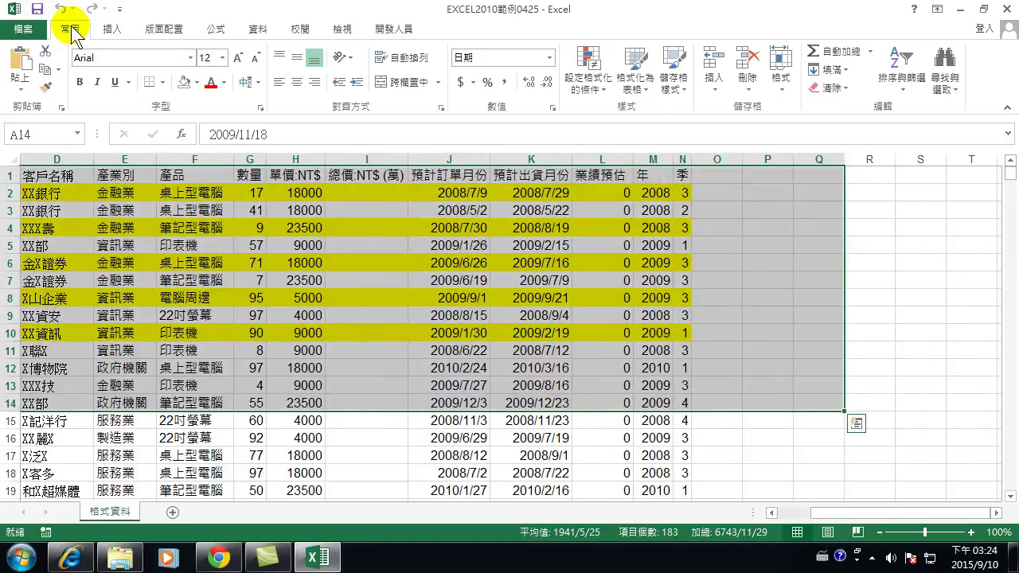
left_click(197, 83)
left_click(213, 222)
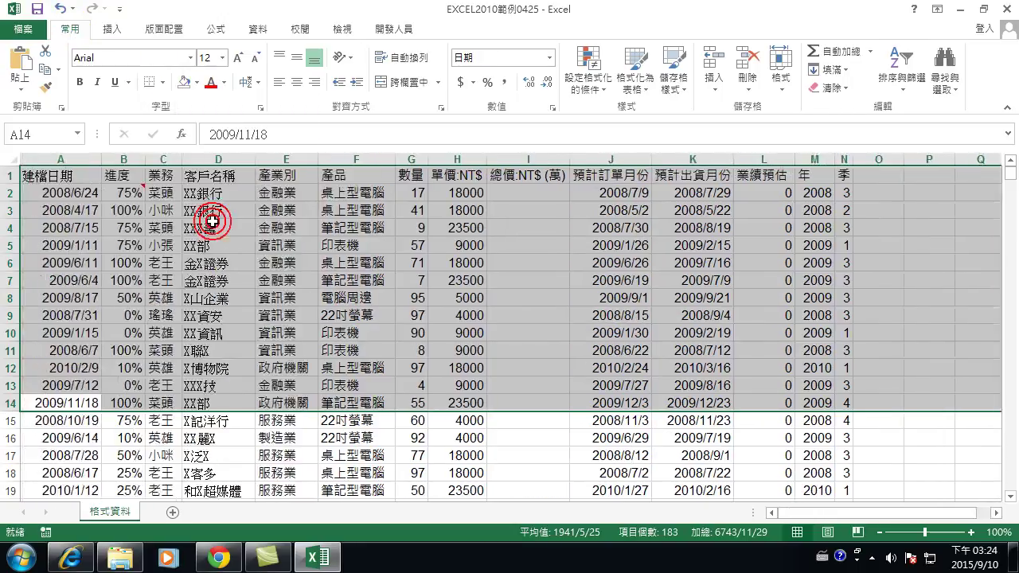
left_click(224, 243)
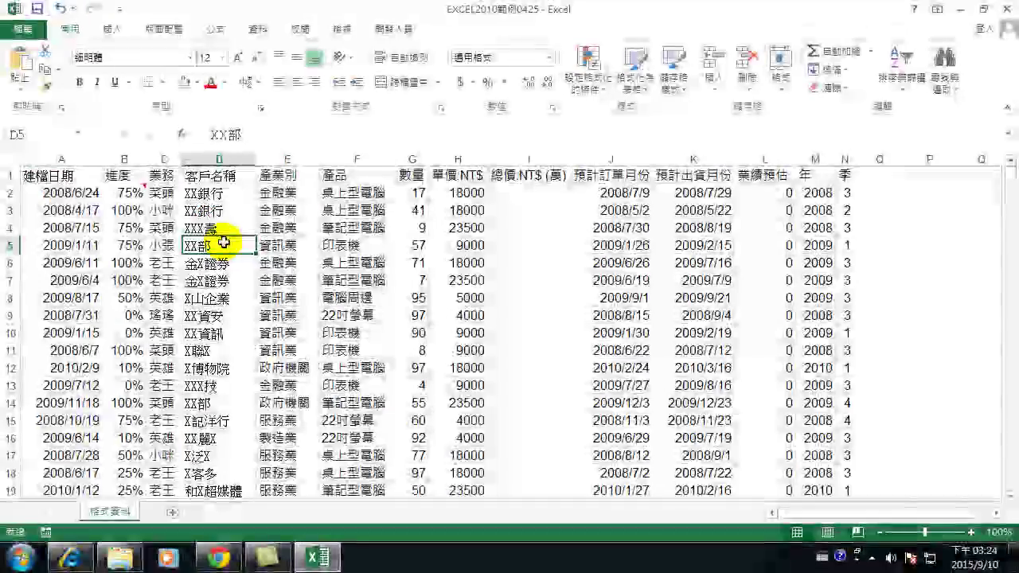
left_click(391, 30)
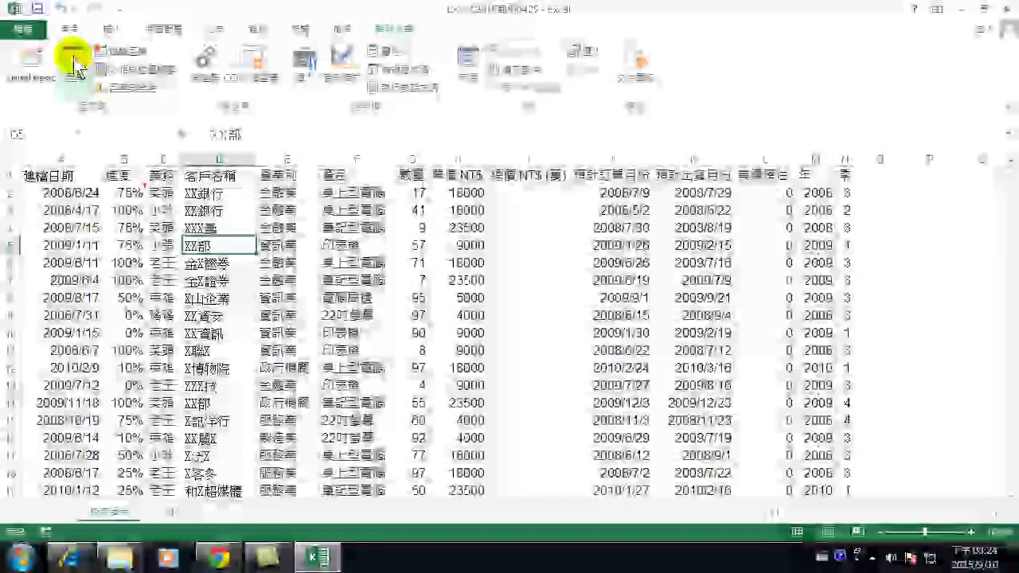
- Run 巨集1 from the Macros list to restore yellow on rows 2, 4, 6, 8 and 10
left_click(74, 63)
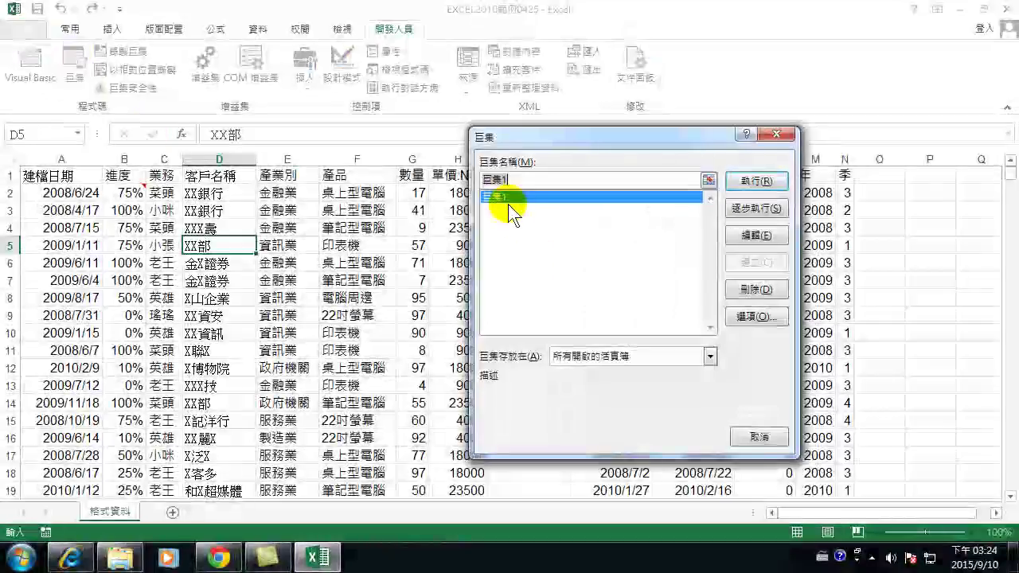
left_click(770, 182)
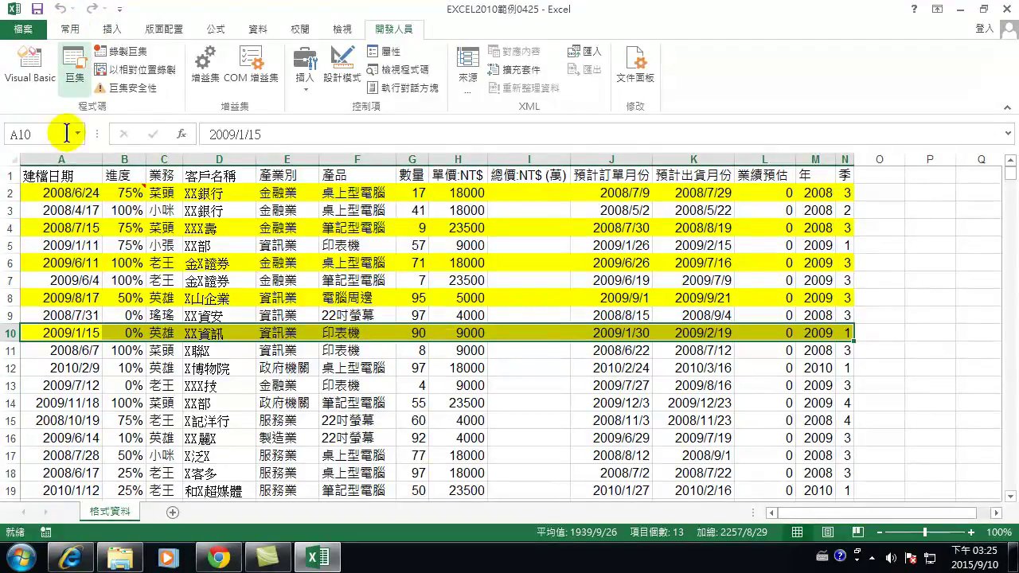
- Select the whole data region with Ctrl+A and apply No Fill
key("ctrl+a")
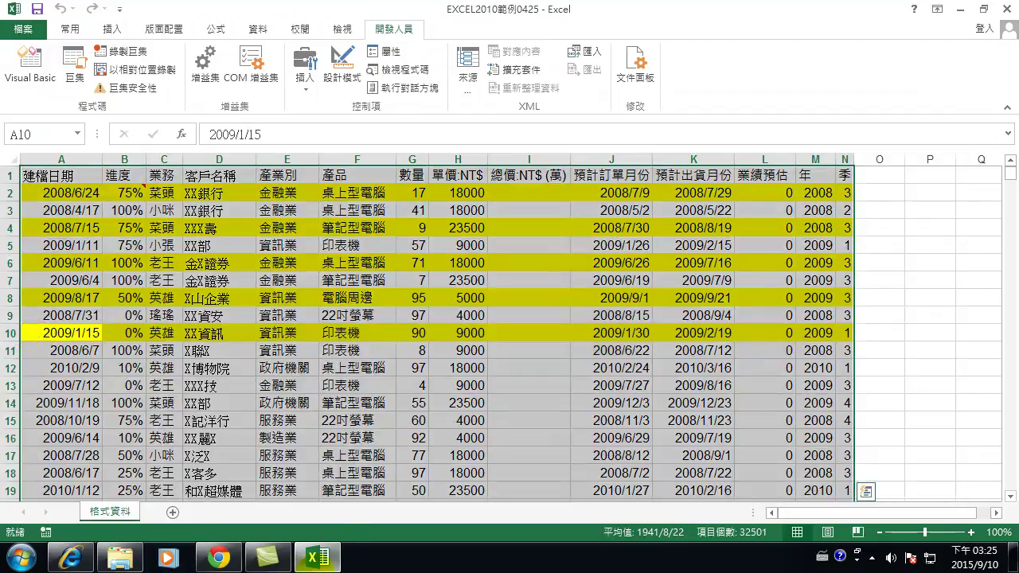
left_click(70, 29)
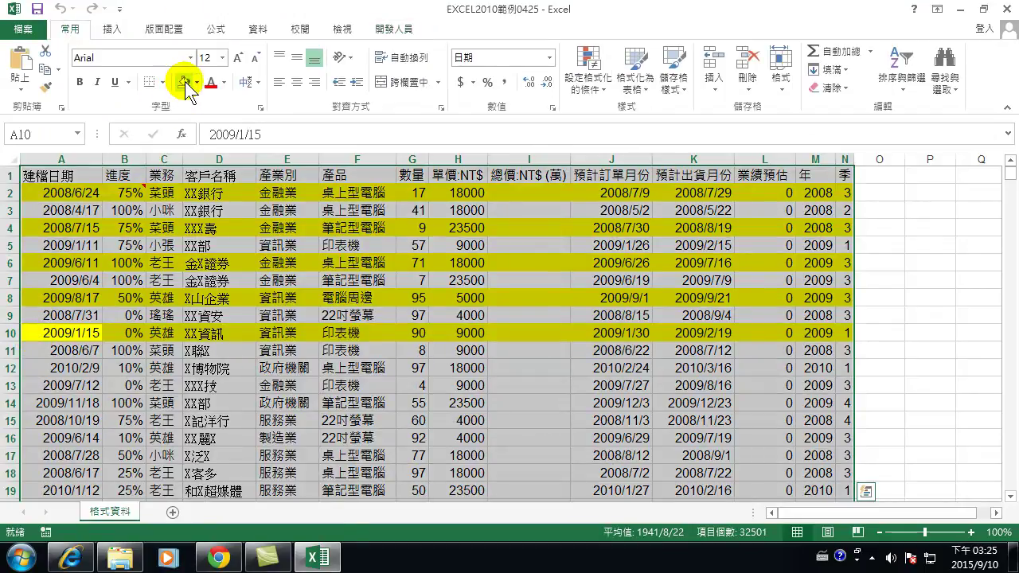
left_click(184, 82)
left_click(168, 282)
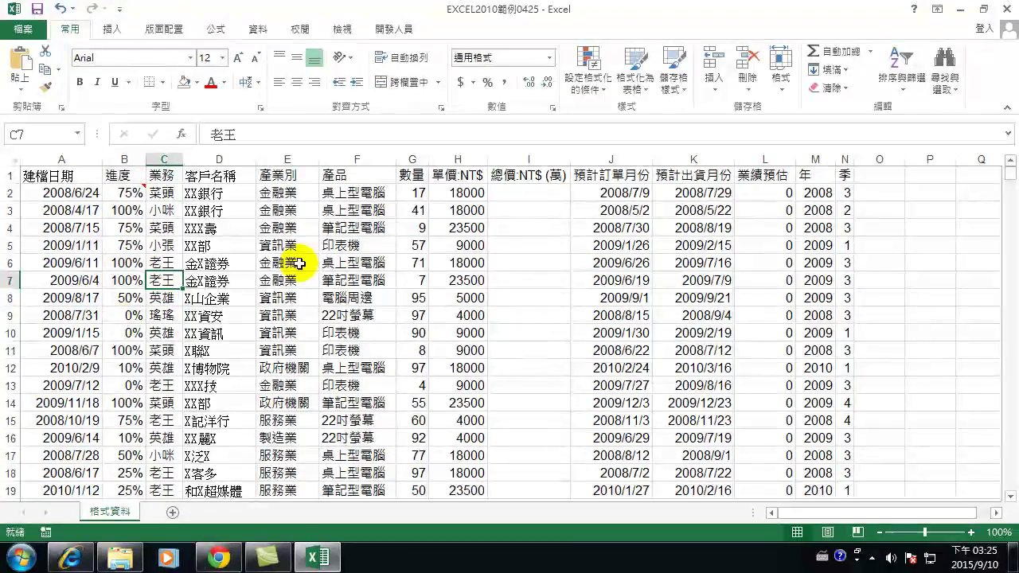
left_click(394, 29)
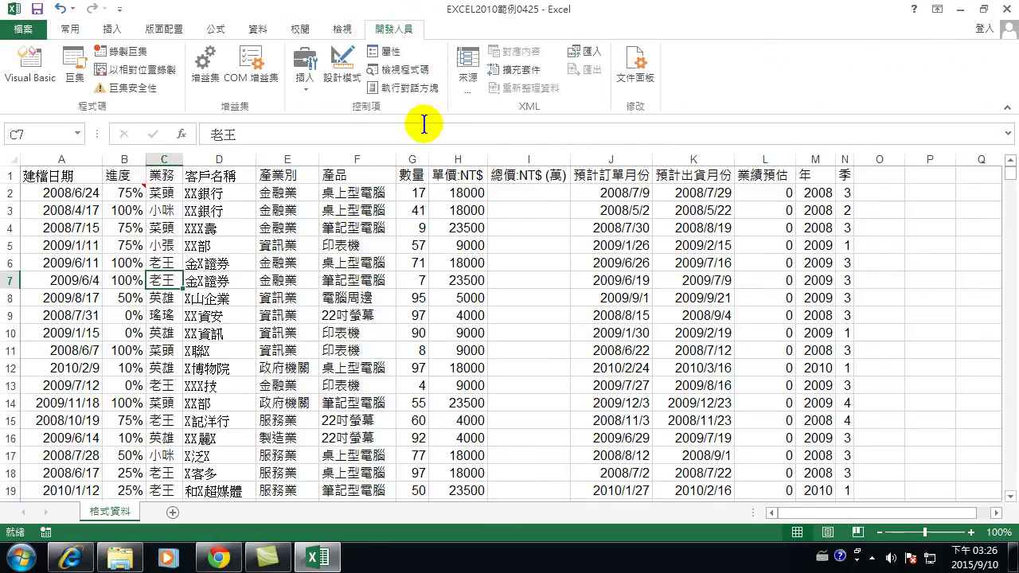
- Show the Developer > Insert Form/ActiveX controls gallery, reopening it after selecting cell E10
left_click(301, 80)
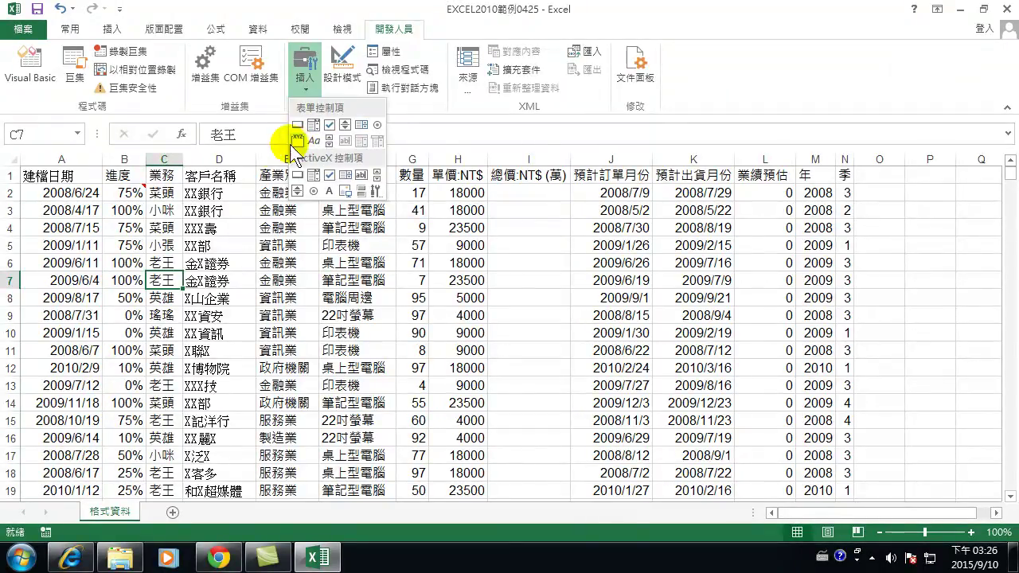
left_click(261, 285)
left_click(239, 303)
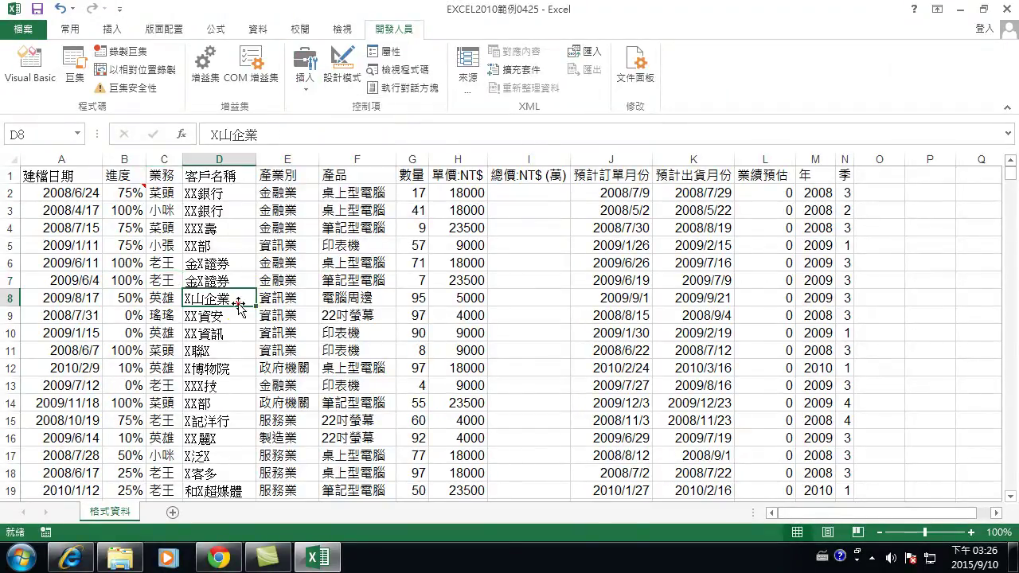
left_click(296, 337)
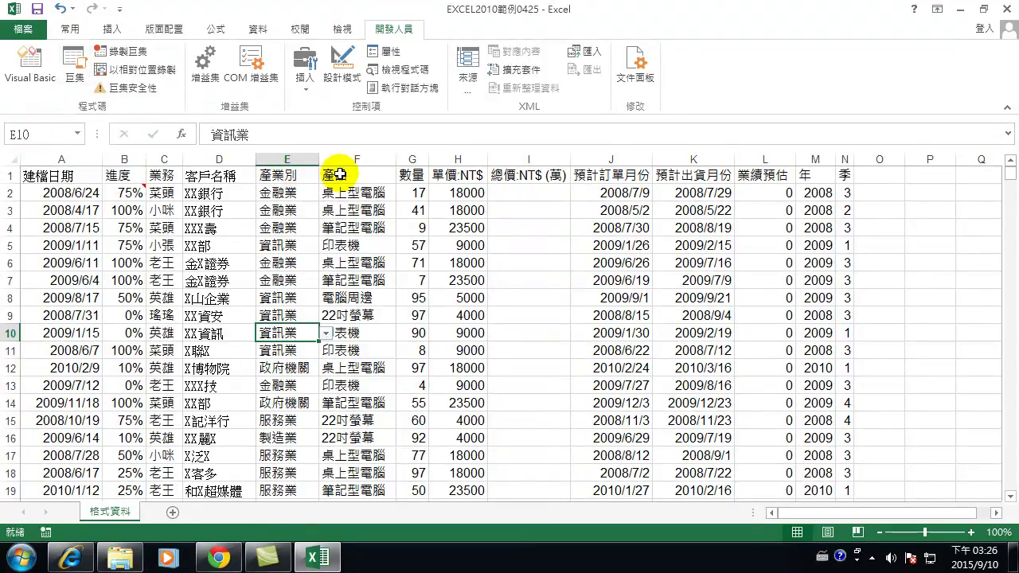
left_click(302, 79)
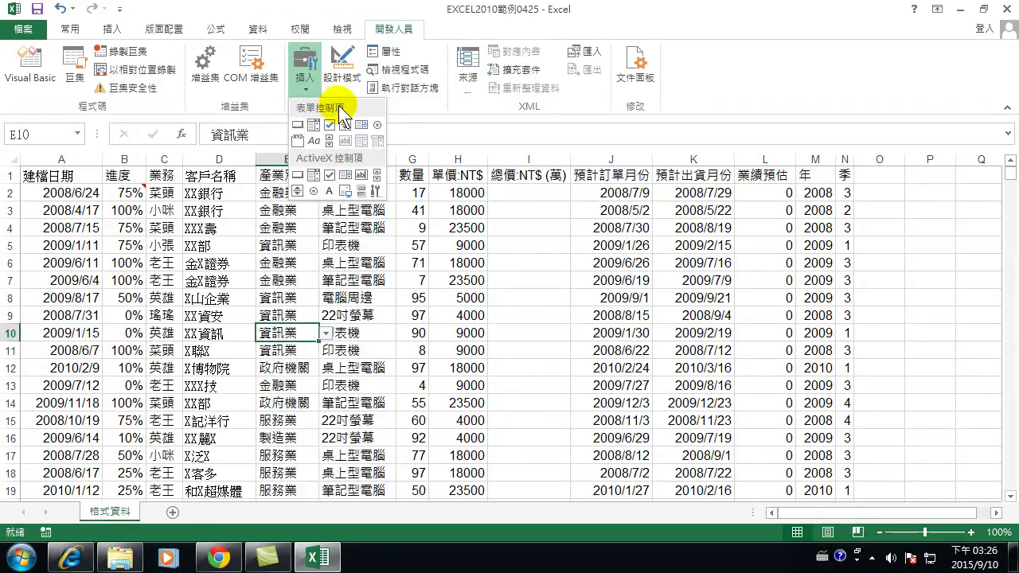
- Draw a form button beside the table near column P, rows 2–5, and assign it macro 巨集1
left_click(295, 124)
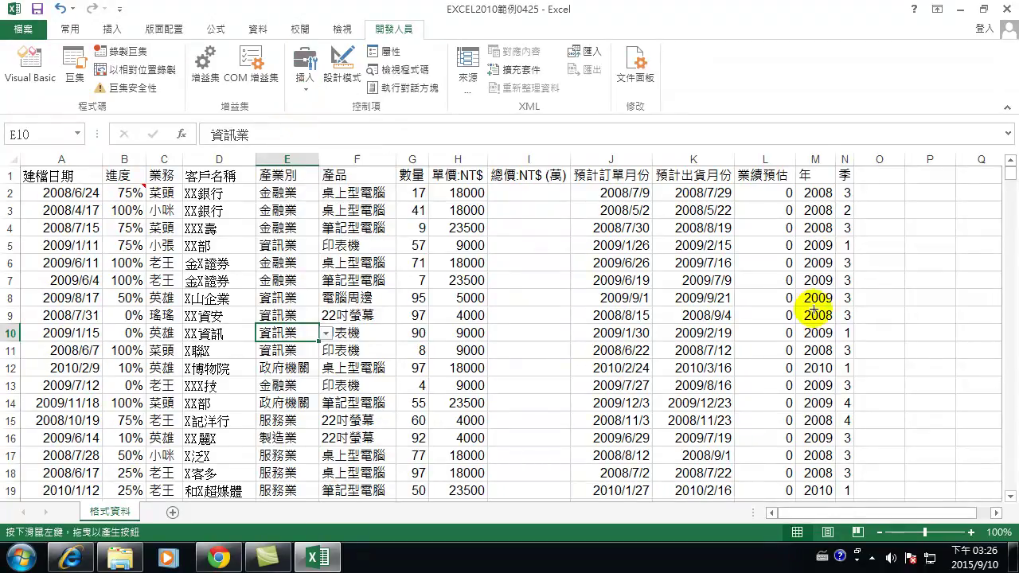
left_click_drag(893, 182, 981, 246)
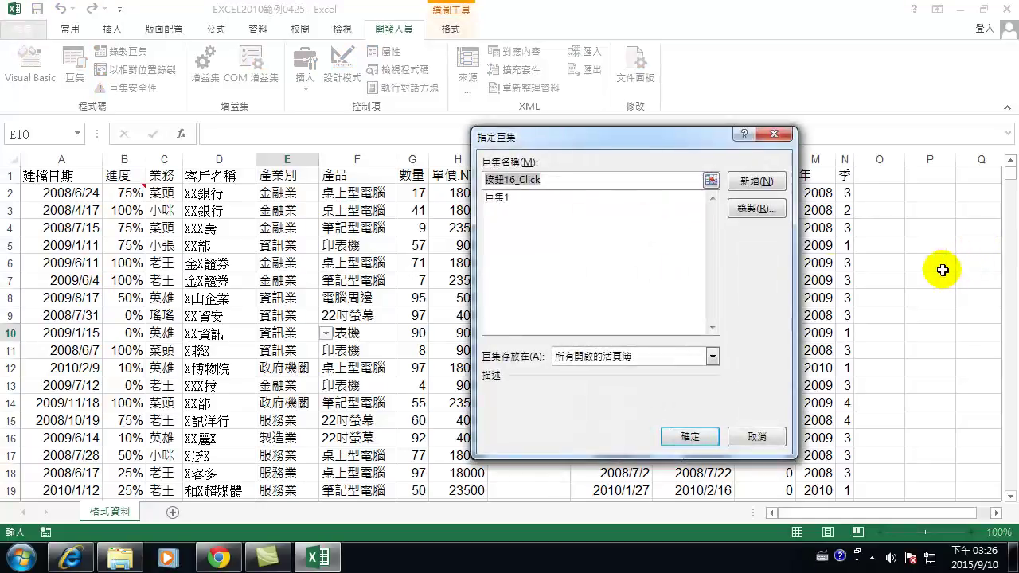
left_click(499, 198)
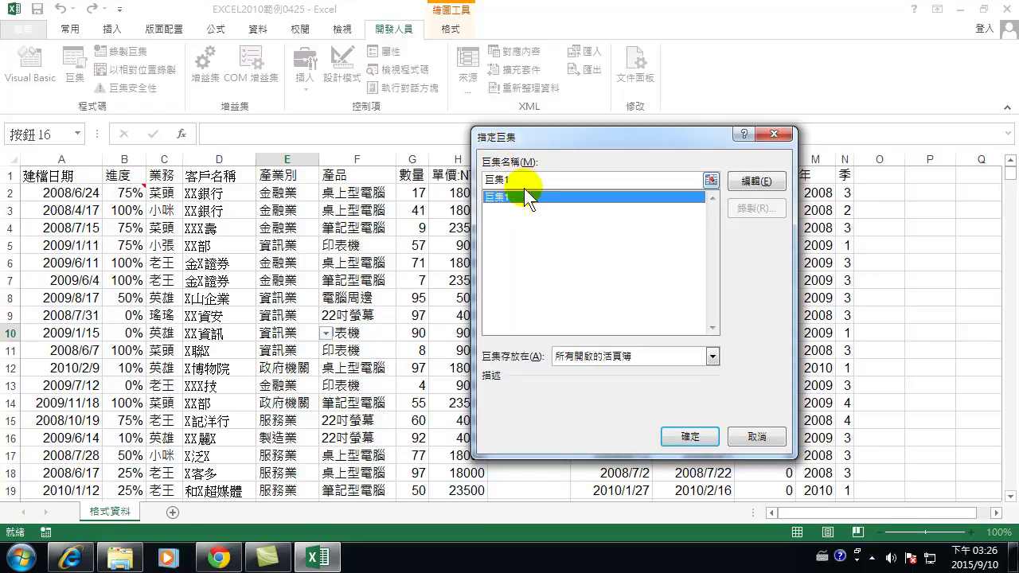
left_click(690, 438)
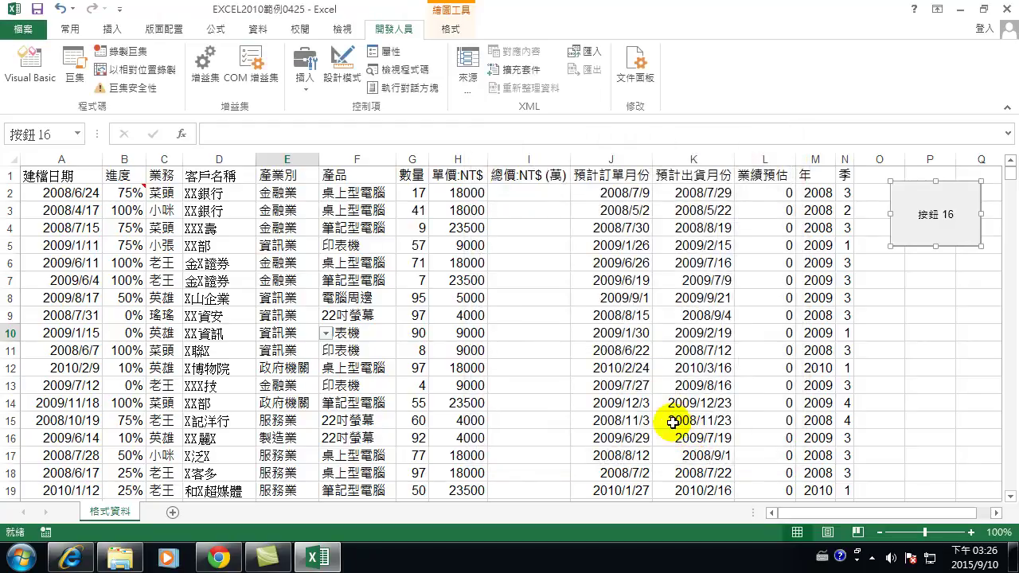
- Replace the button's default caption 按鈕 16 with 偶數列變底色 using Chinese input
left_click(924, 213)
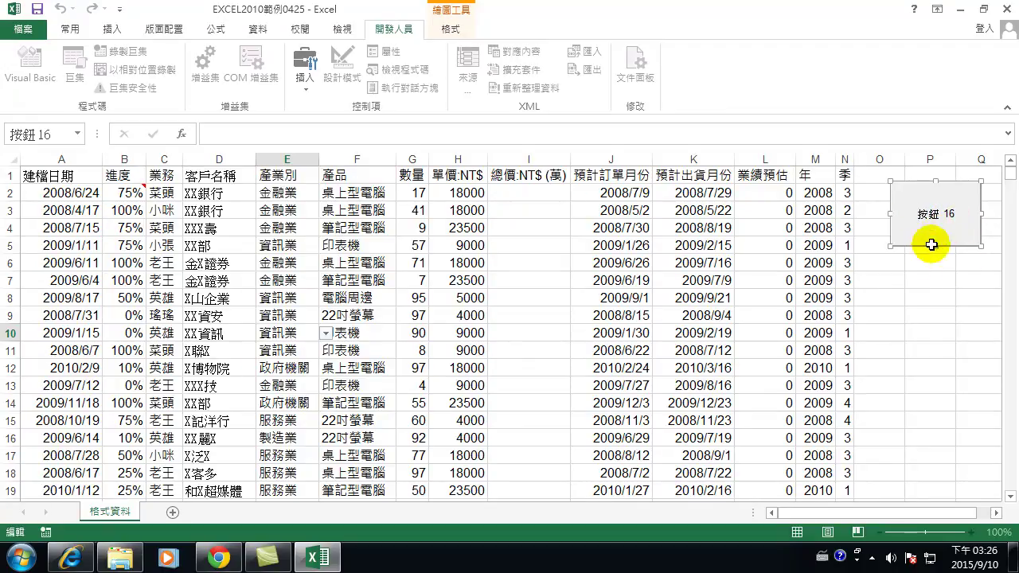
key("Delete")
key("Delete")
key("Delete")
key("Delete")
key("Delete")
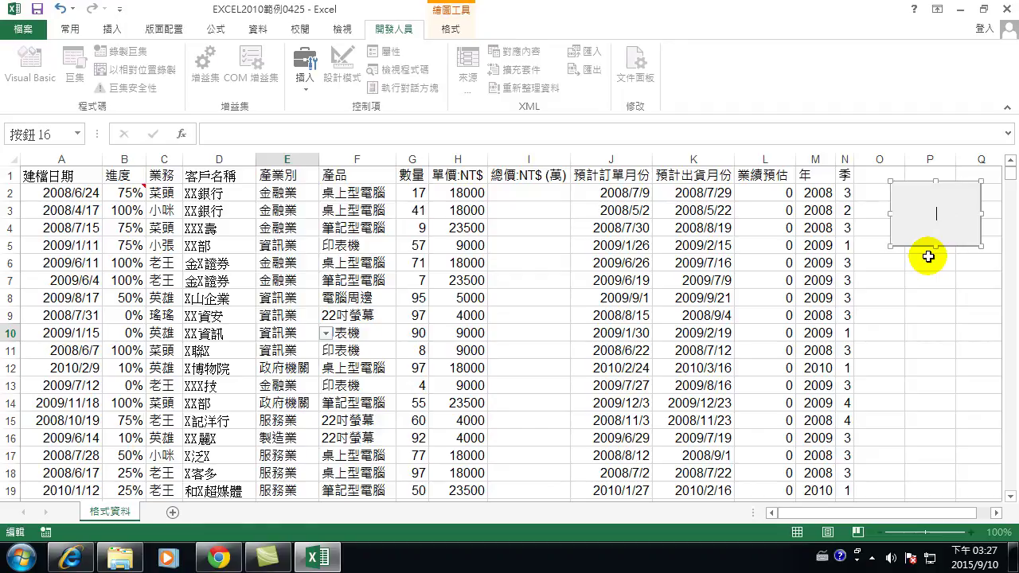
key("ctrl+space")
key("ctrl+space")
key("ctrl+space")
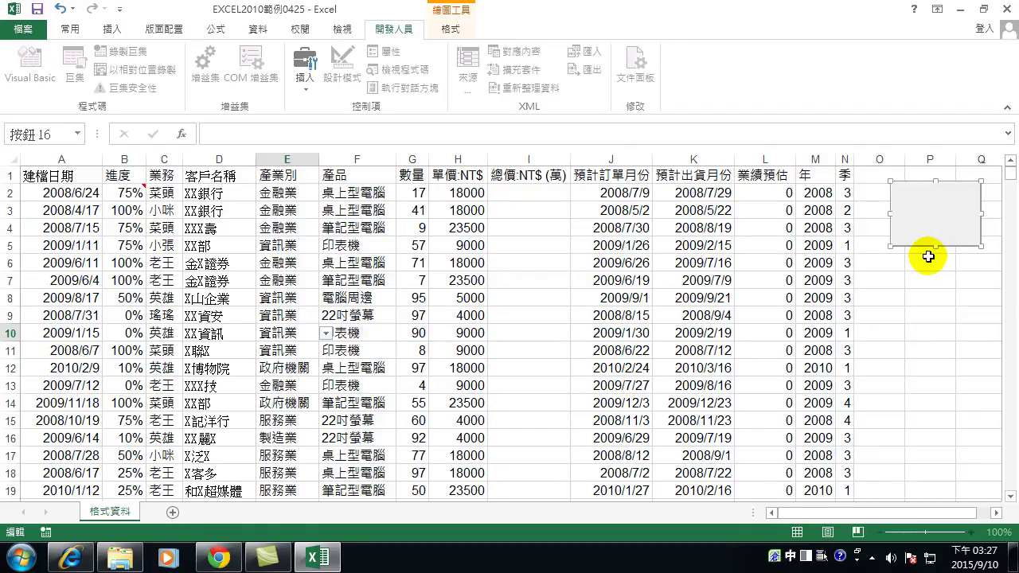
type("偶")
type("數列")
type("變")
type("底")
type("色")
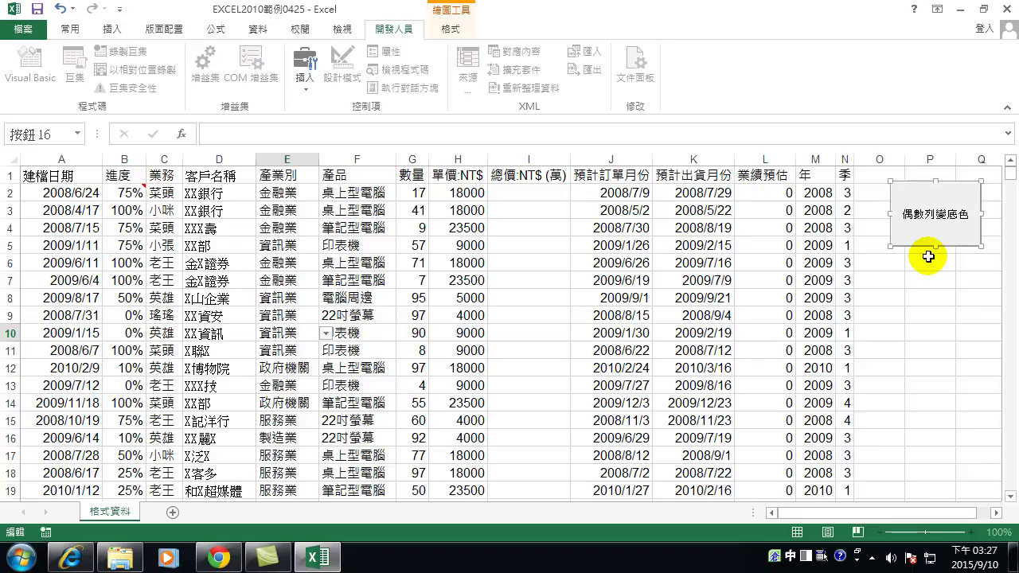
left_click(973, 315)
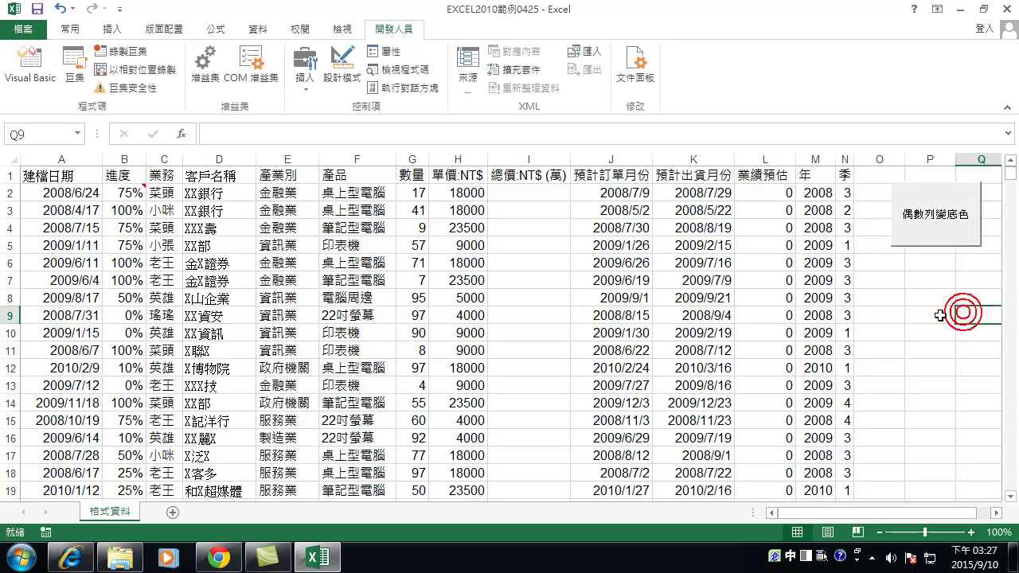
- Select an empty cell beside the table, then run 巨集1 with the 偶數列變底色 button
left_click(887, 278)
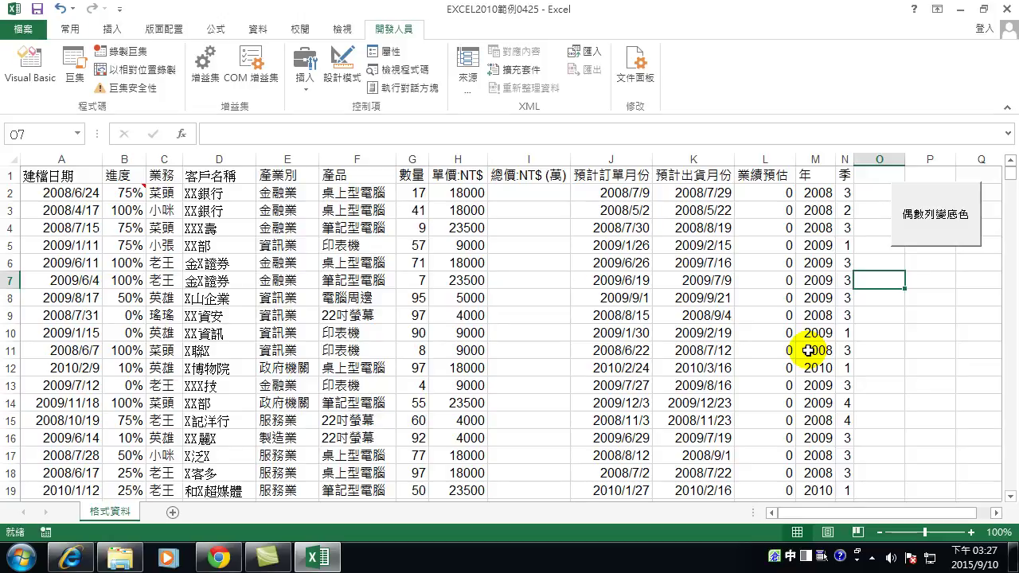
left_click(913, 232)
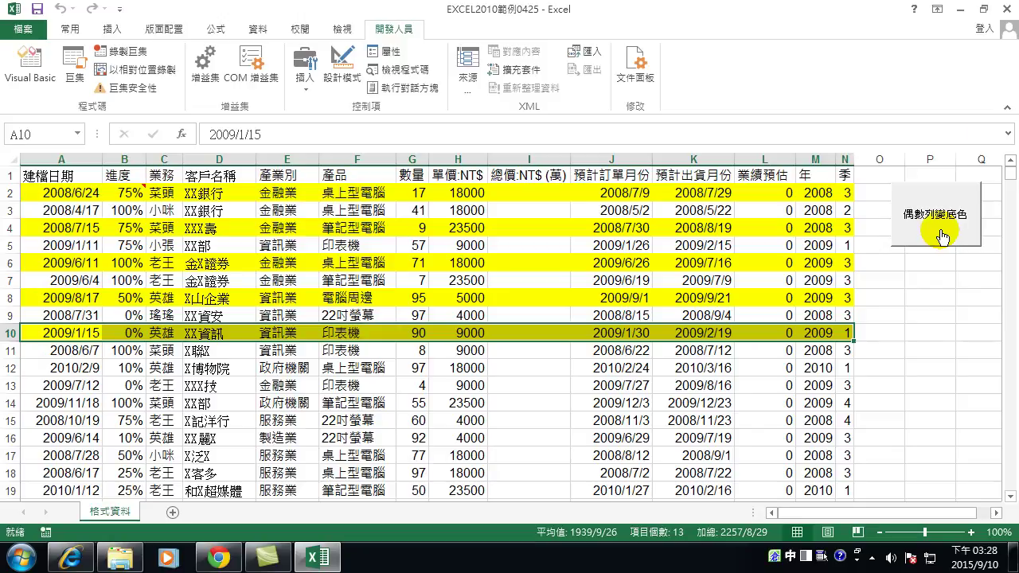
left_click_drag(846, 438, 2, 110)
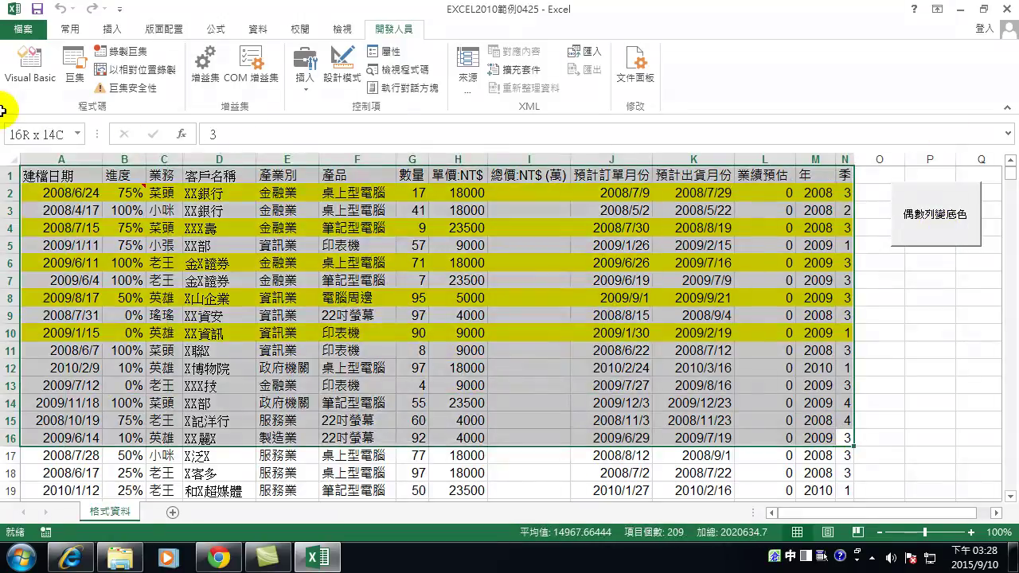
left_click(70, 28)
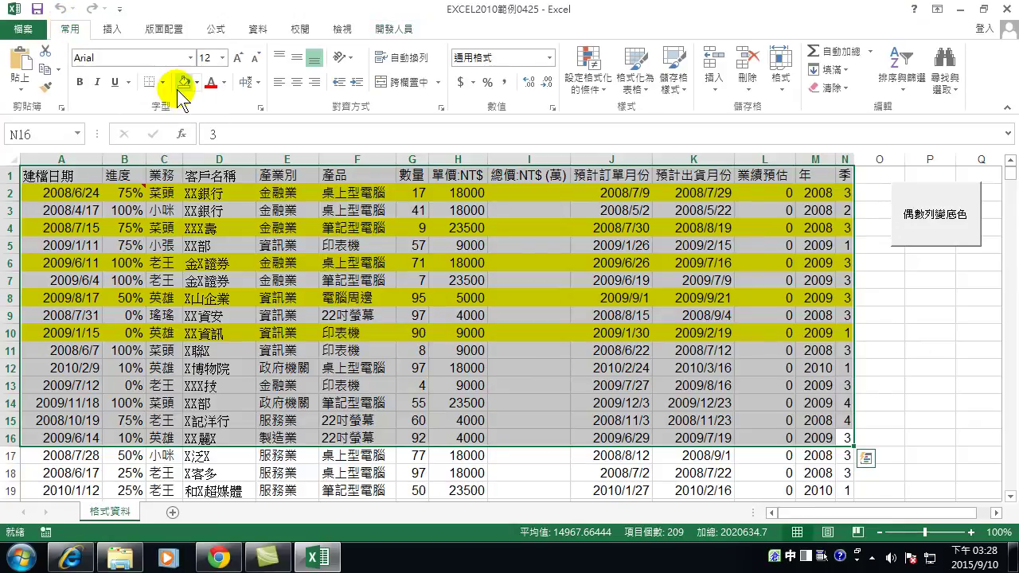
left_click(182, 82)
left_click(530, 385)
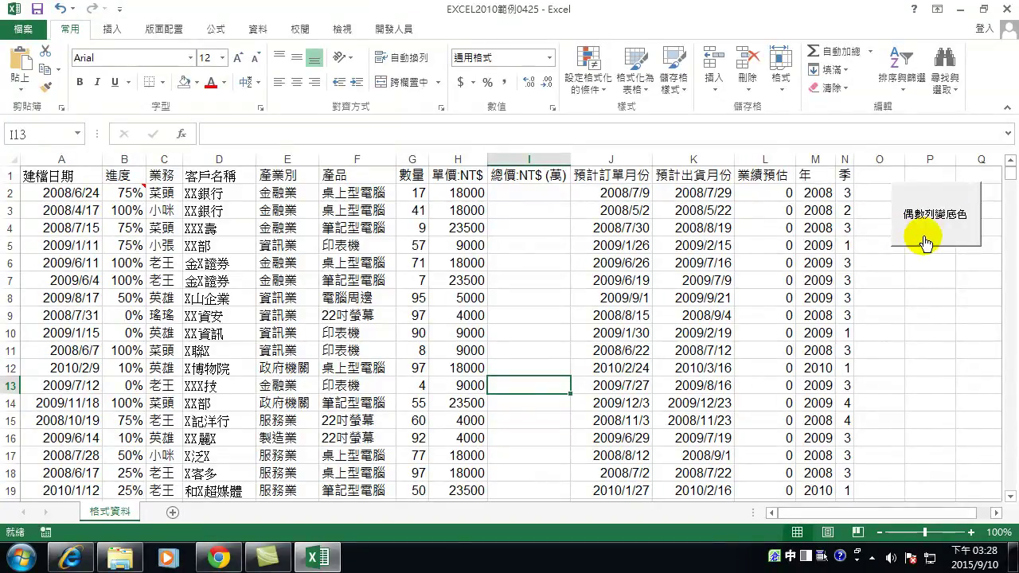
left_click(921, 214)
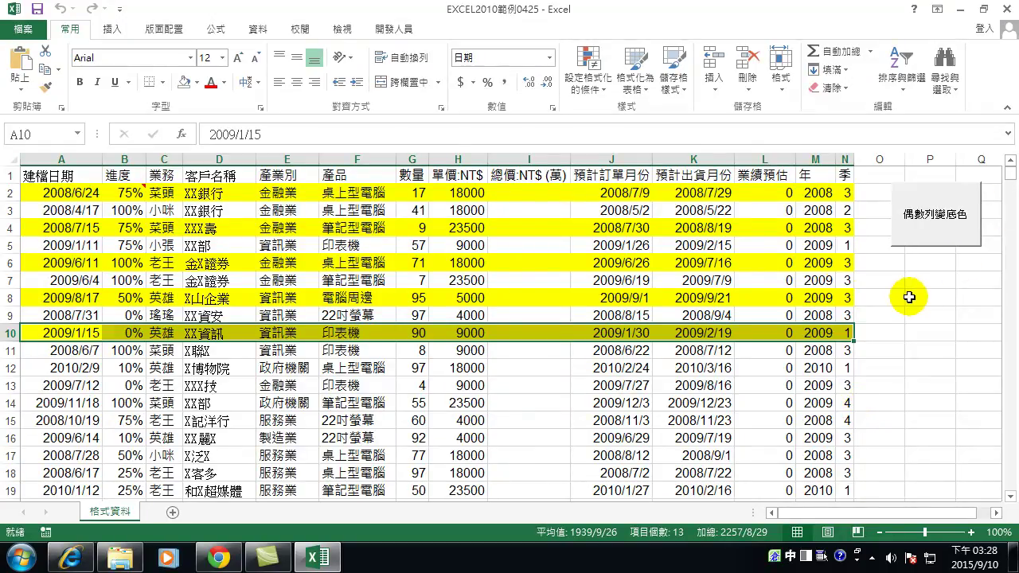
- Draw a second form button, 按鈕 17, below 偶數列變底色, assign it 巨集1, and begin editing its caption
left_click_drag(313, 215, 350, 211)
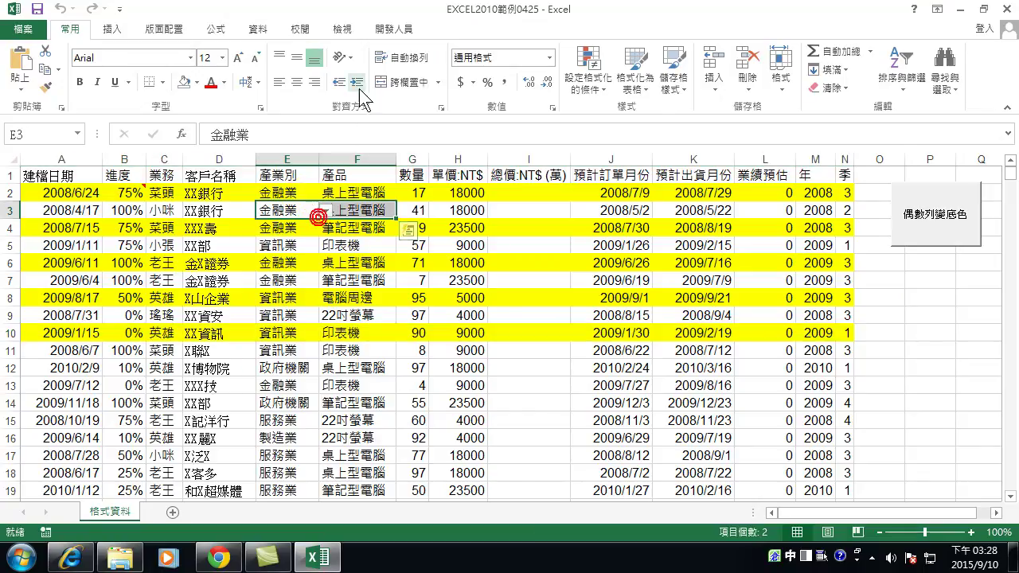
left_click(392, 29)
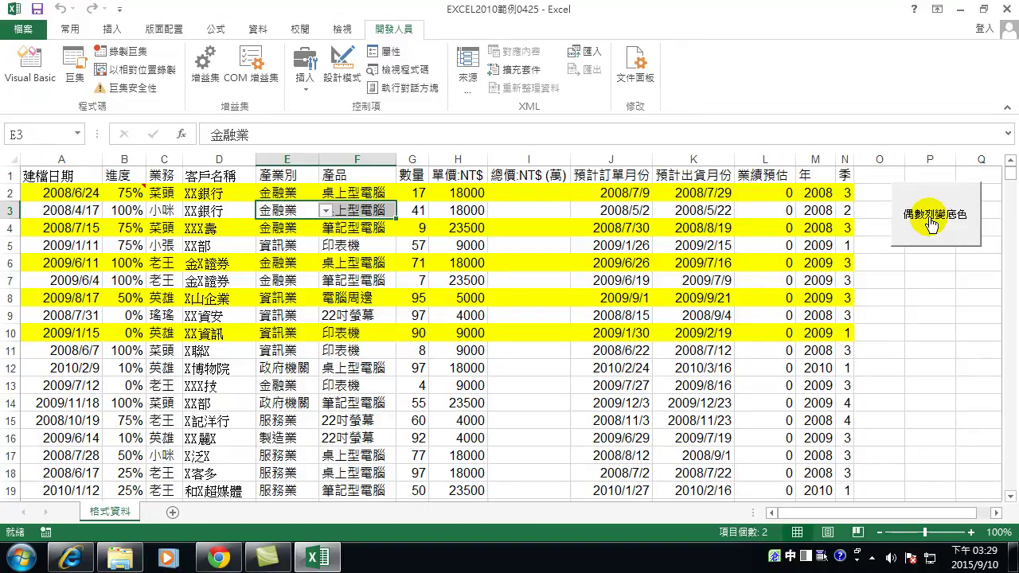
left_click(305, 75)
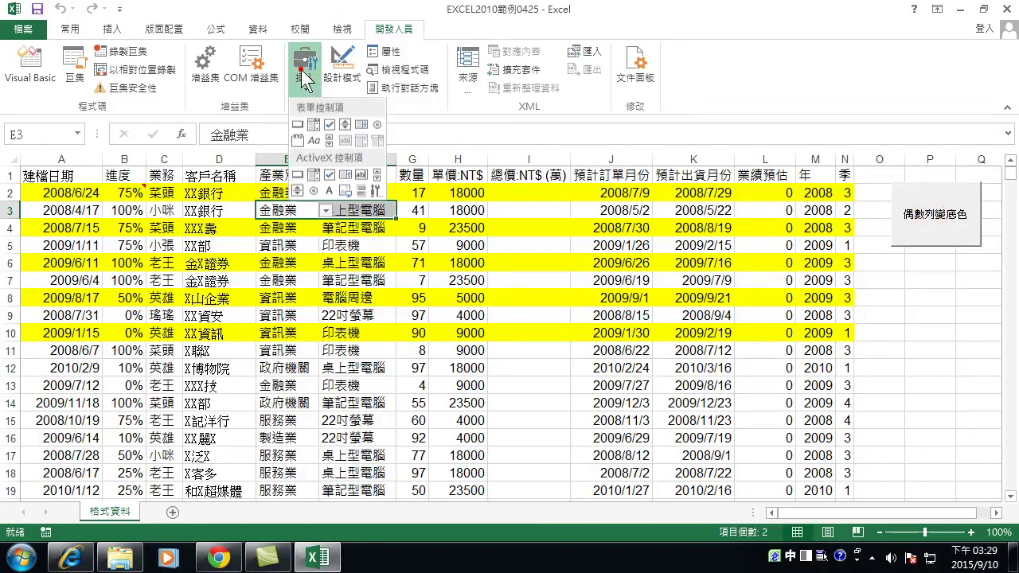
left_click(297, 124)
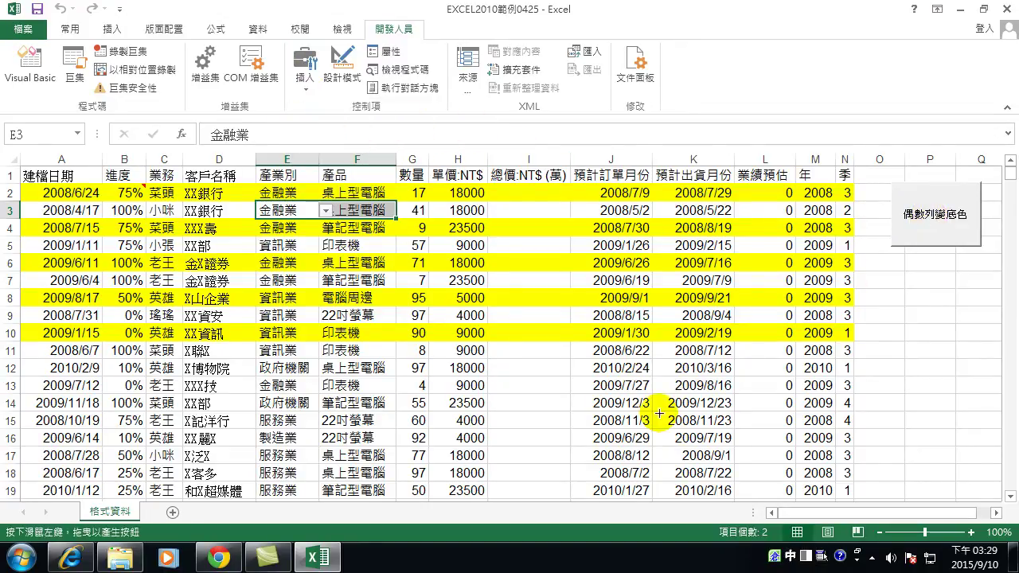
left_click_drag(892, 280, 979, 354)
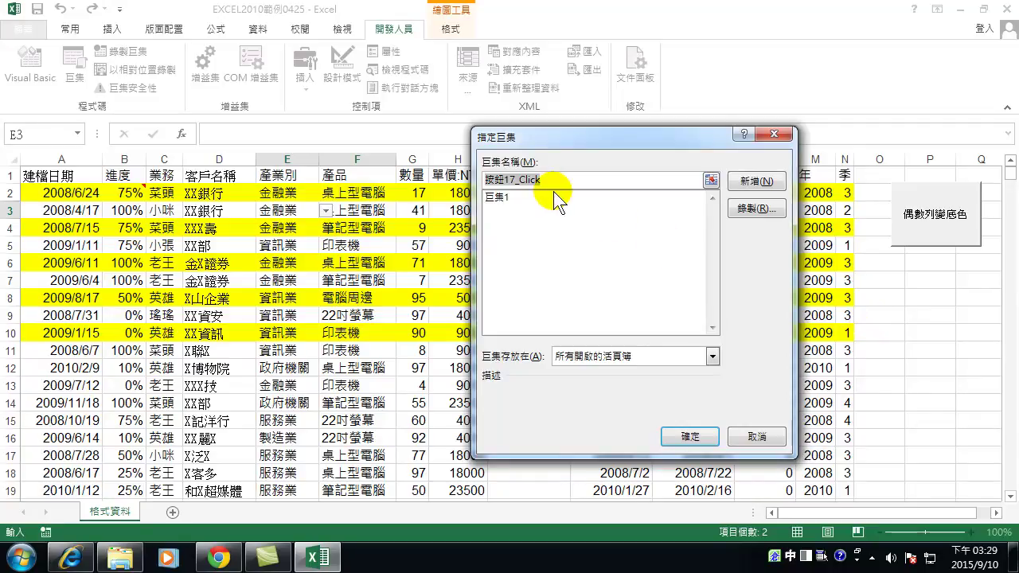
left_click(500, 197)
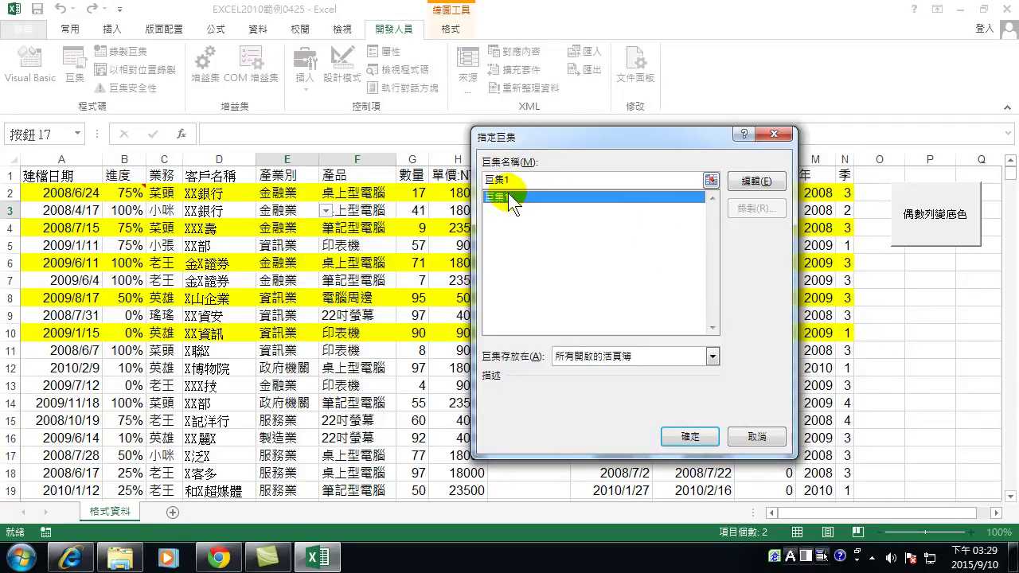
left_click(691, 440)
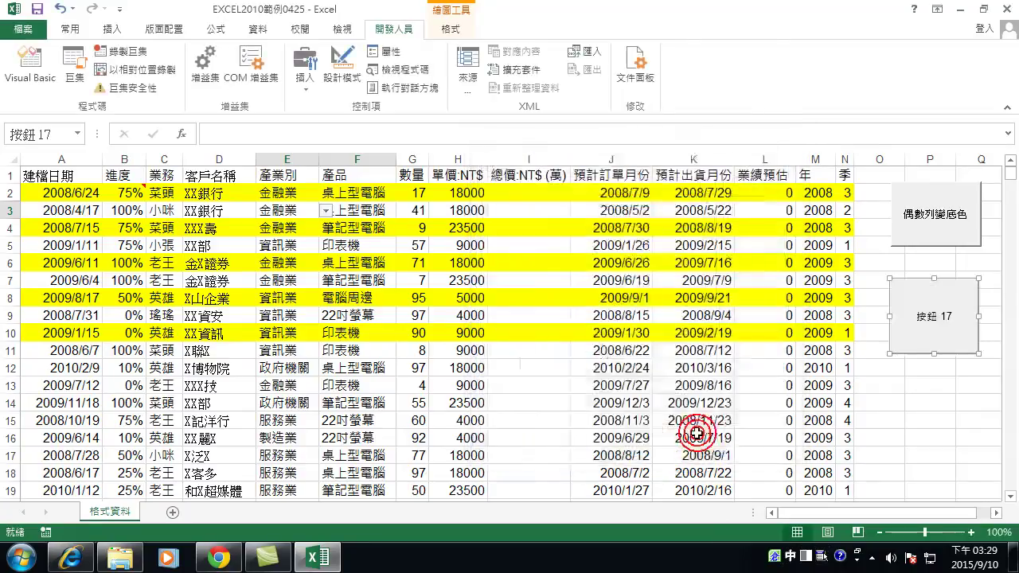
left_click(917, 315)
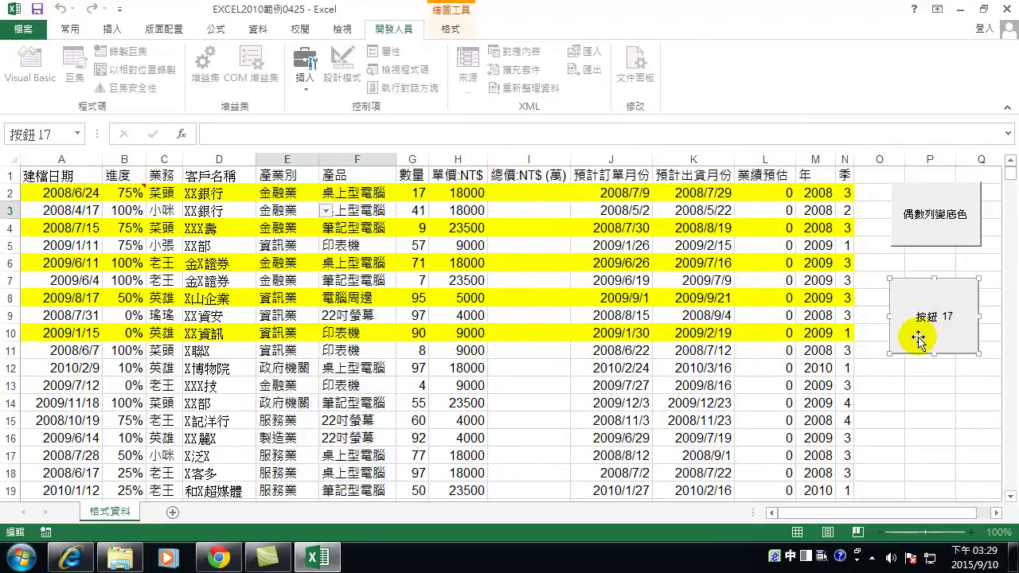